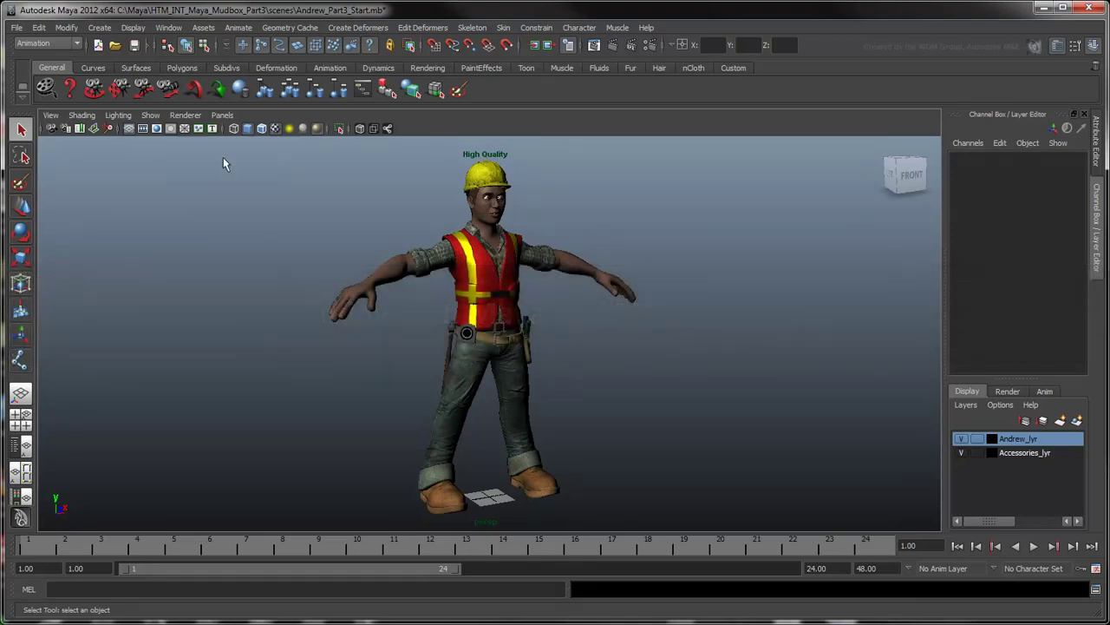
Select the character's head, hair, eyes, teeth and tongue meshes, send them to Mudbox and switch to the Perspective camera
alt+drag(223, 158, 853, 172)
alt+right_drag(612, 237, 873, 317)
alt+drag(700, 277, 706, 265)
alt+middle_drag(704, 266, 690, 325)
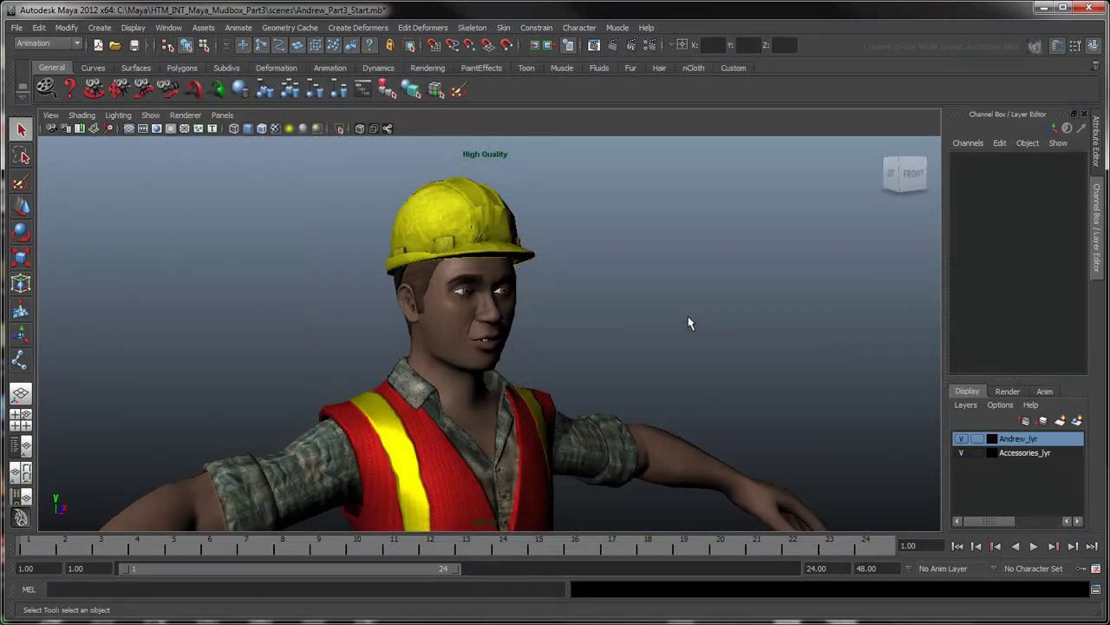
alt+drag(682, 318, 450, 290)
click(29, 31)
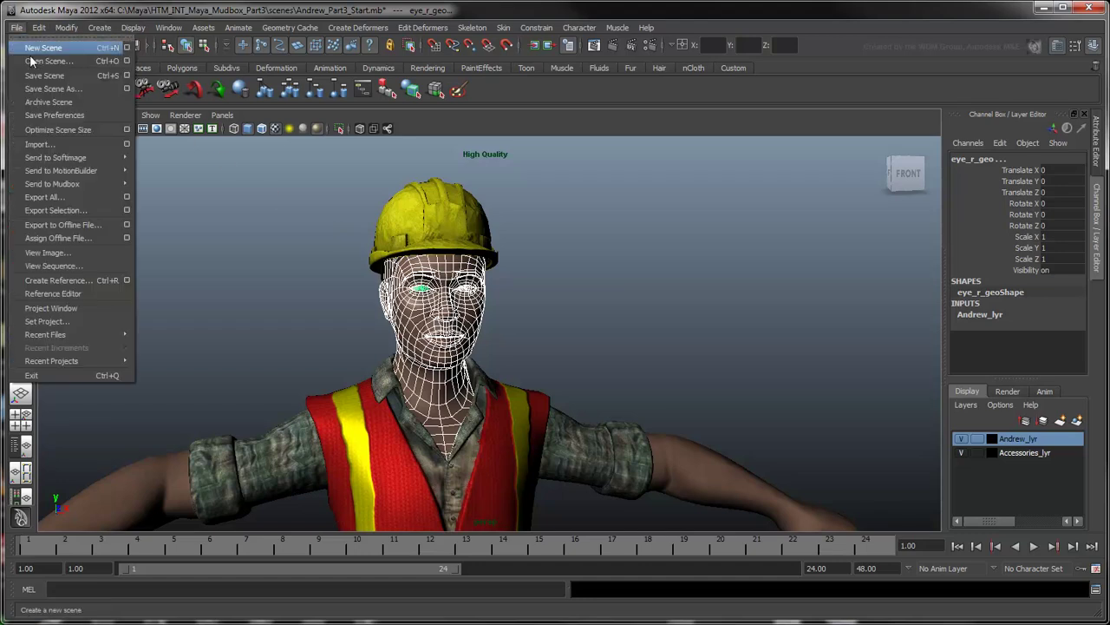
mouse_move(111, 186)
click(236, 184)
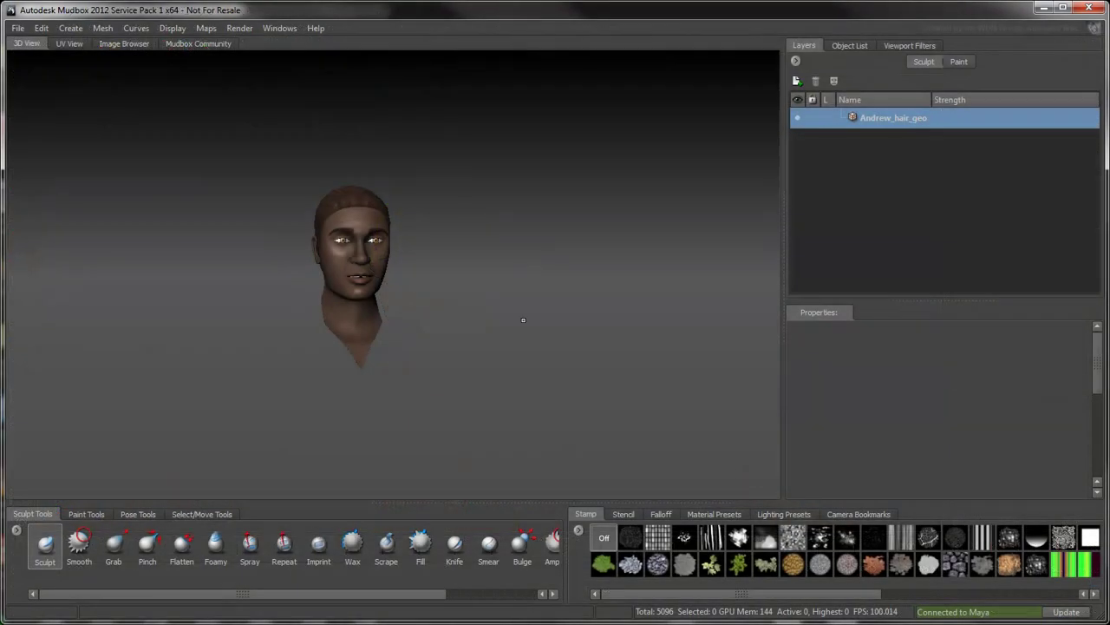
key(space)
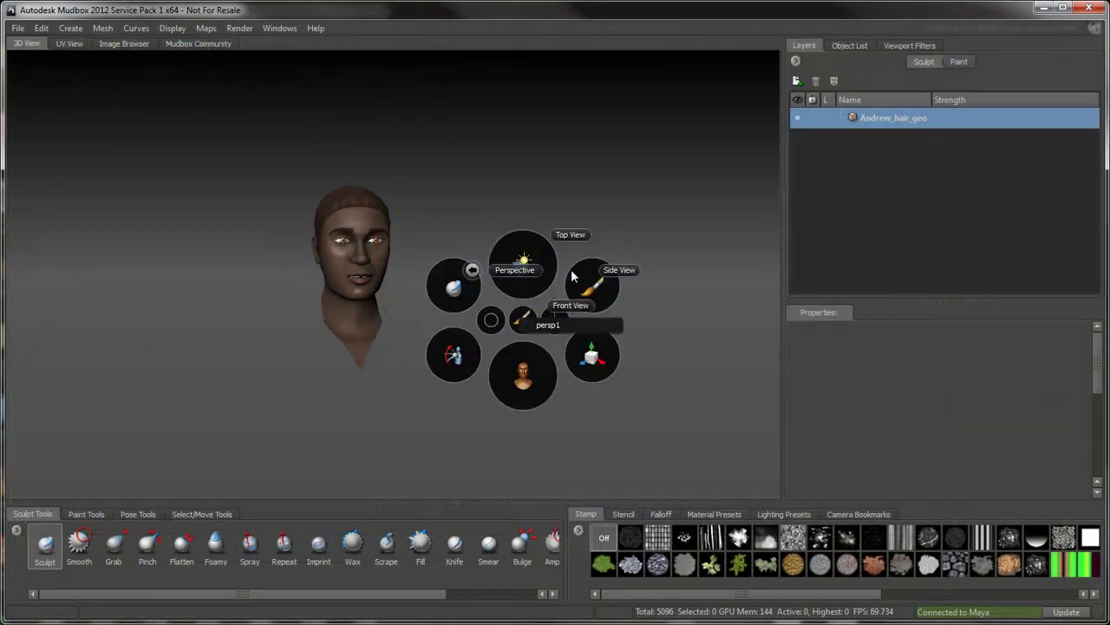
click(520, 270)
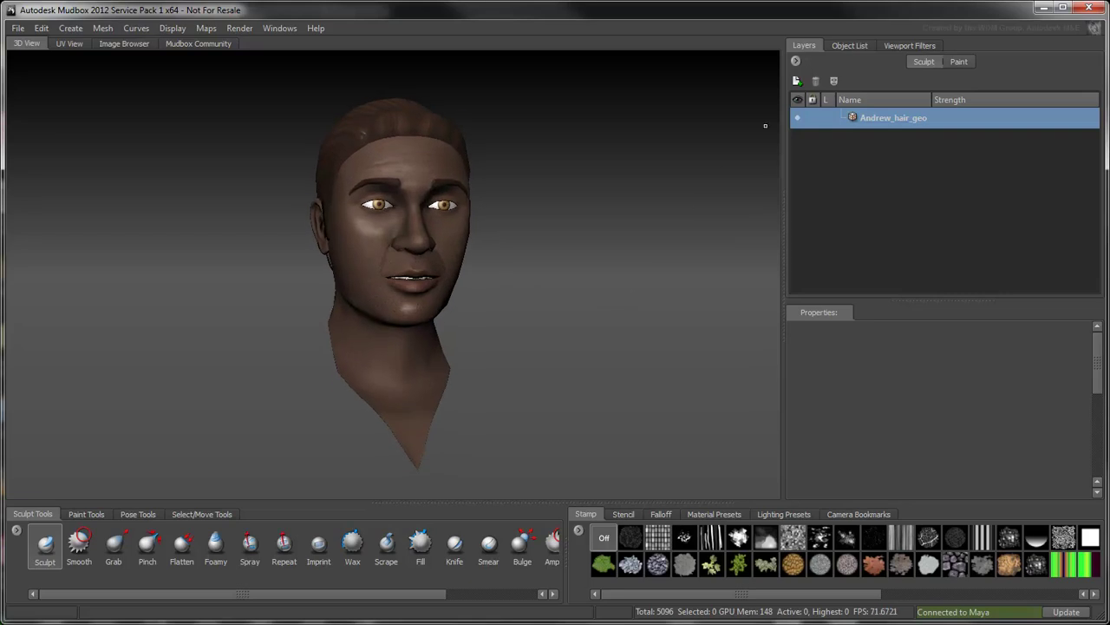
Examine the transferred Diffuse, Specular and Normal Map paint layers, toggling the specular and diffuse layers' visibility
click(951, 65)
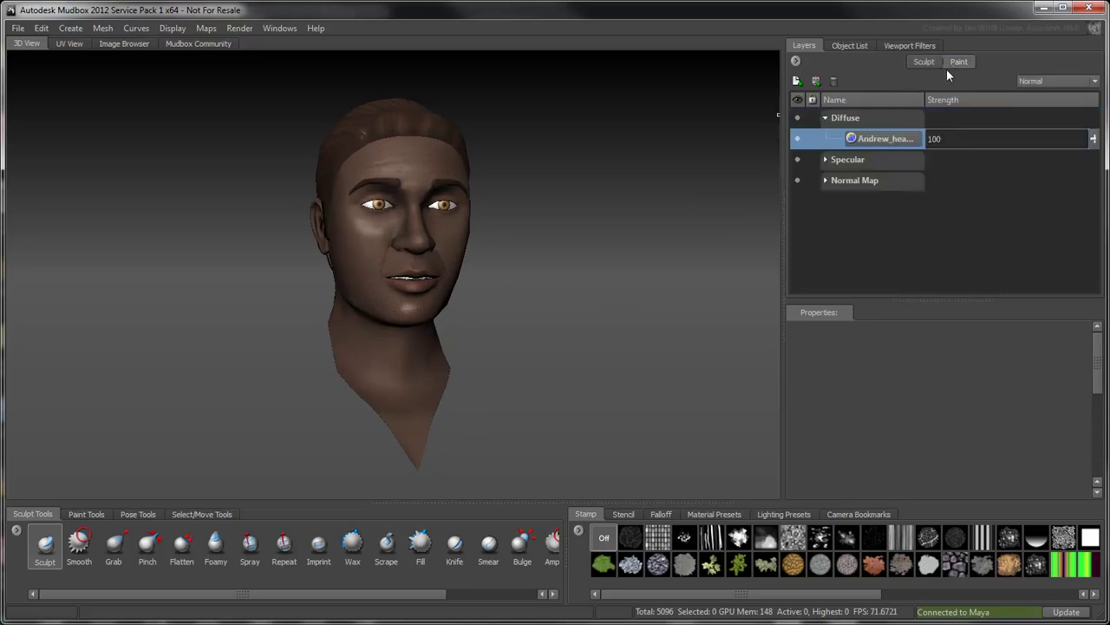
click(825, 159)
click(825, 200)
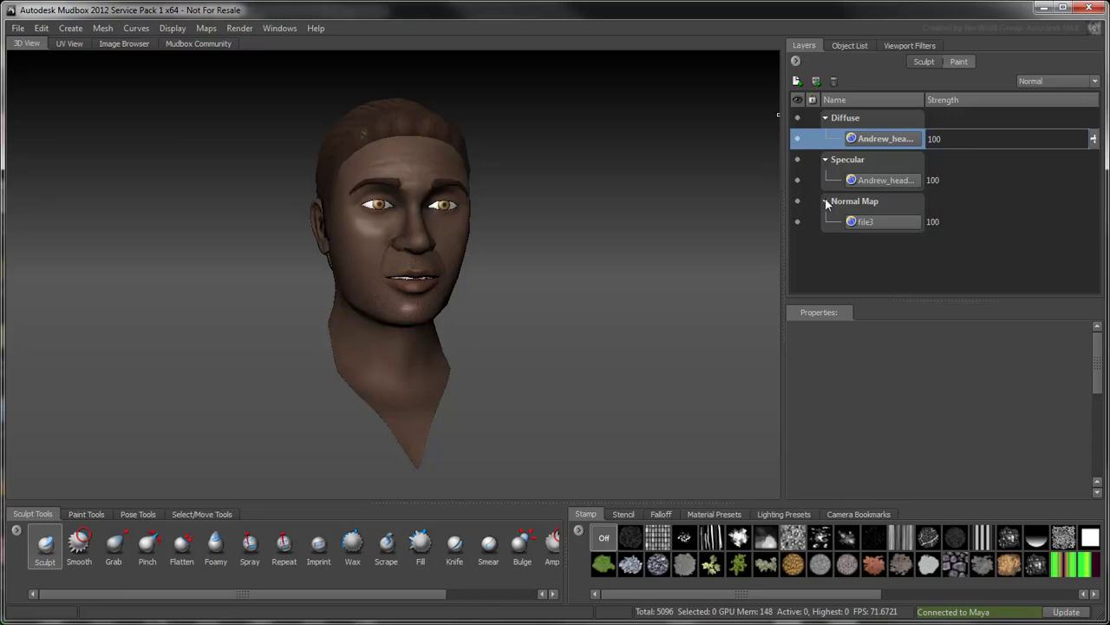
drag(926, 94, 982, 93)
click(798, 180)
click(799, 179)
click(798, 139)
click(798, 139)
Lock the hair, eye, tongue and teeth meshes in the object list and add a subdivision level to Andrew_head_geo
click(850, 45)
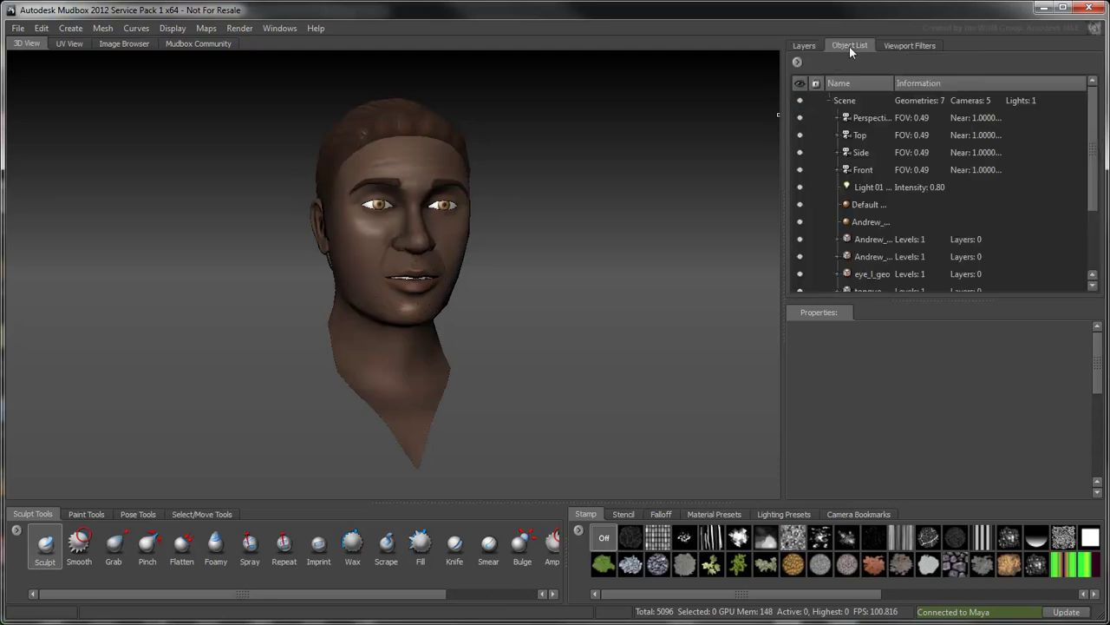
drag(895, 83, 965, 83)
scroll(866, 189, down, 2)
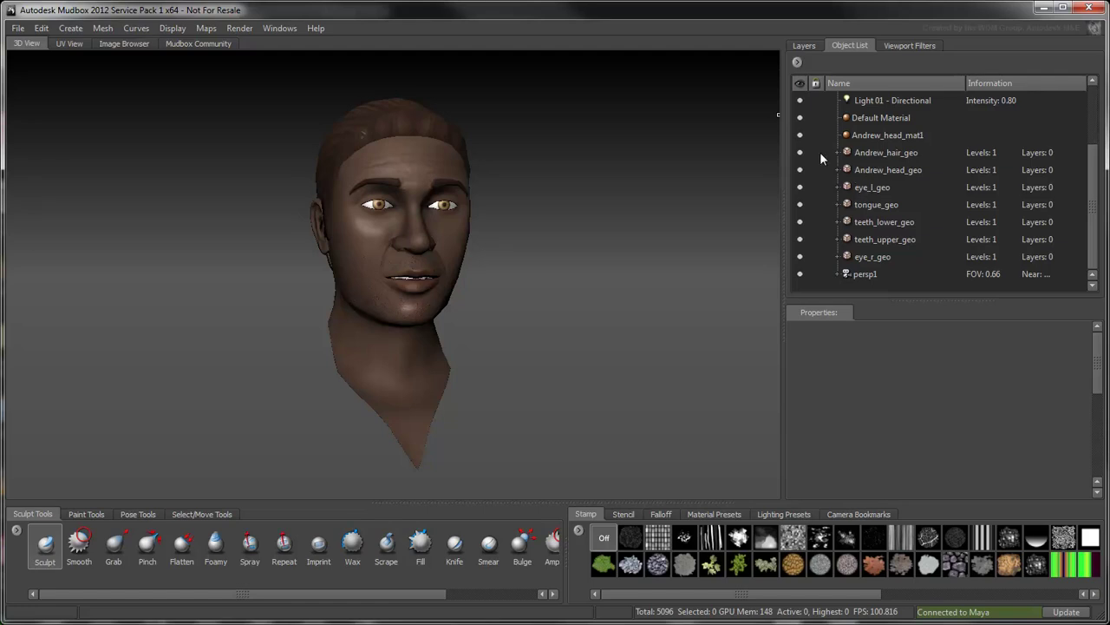
click(817, 187)
click(822, 221)
click(821, 237)
click(819, 252)
key(shift+d)
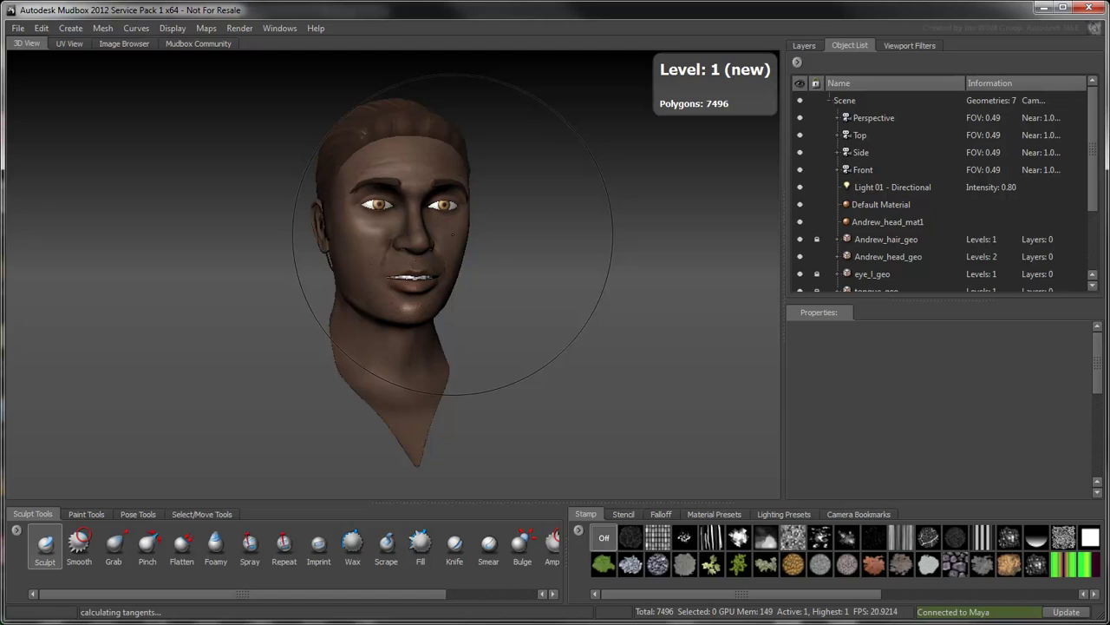
Create a new sculpt layer on the head and name it Smile
click(806, 46)
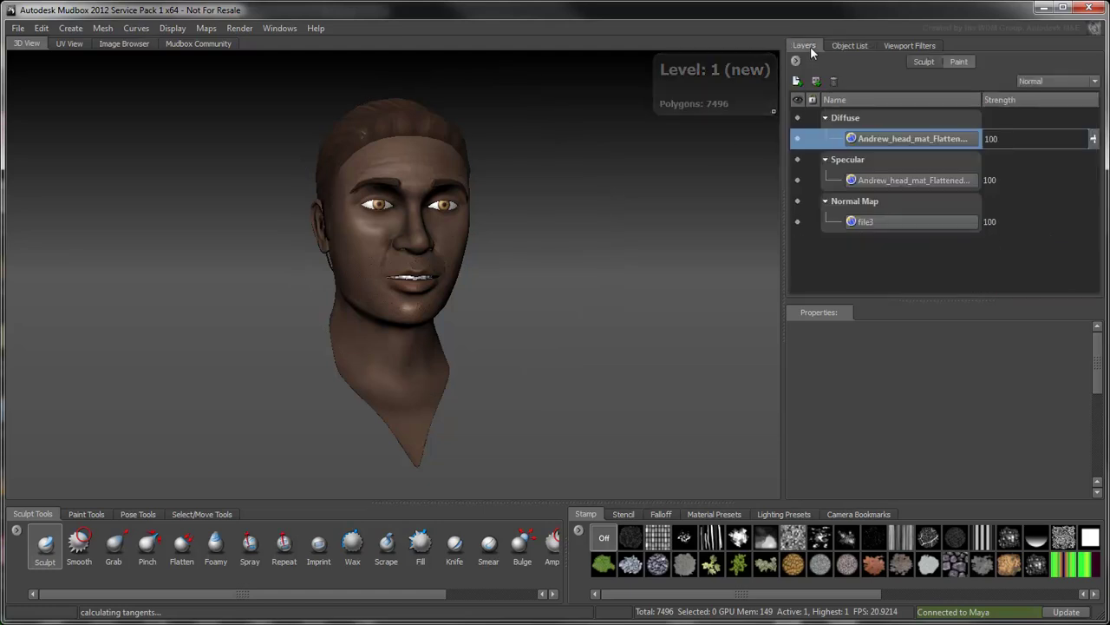
click(922, 66)
click(797, 81)
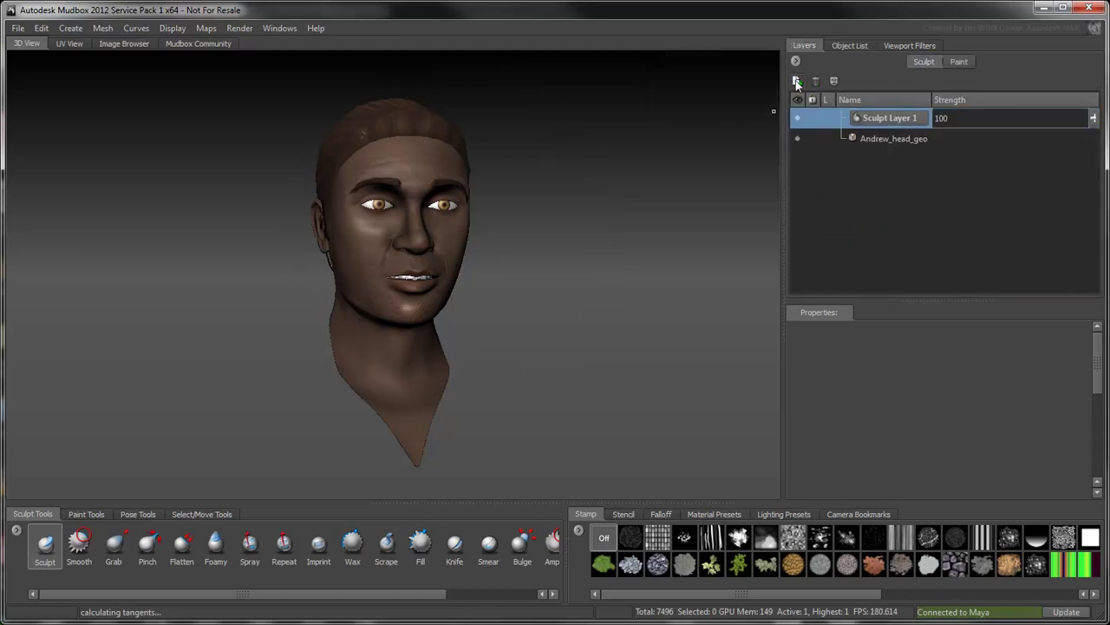
double_click(883, 125)
text(Smile)
key(Return)
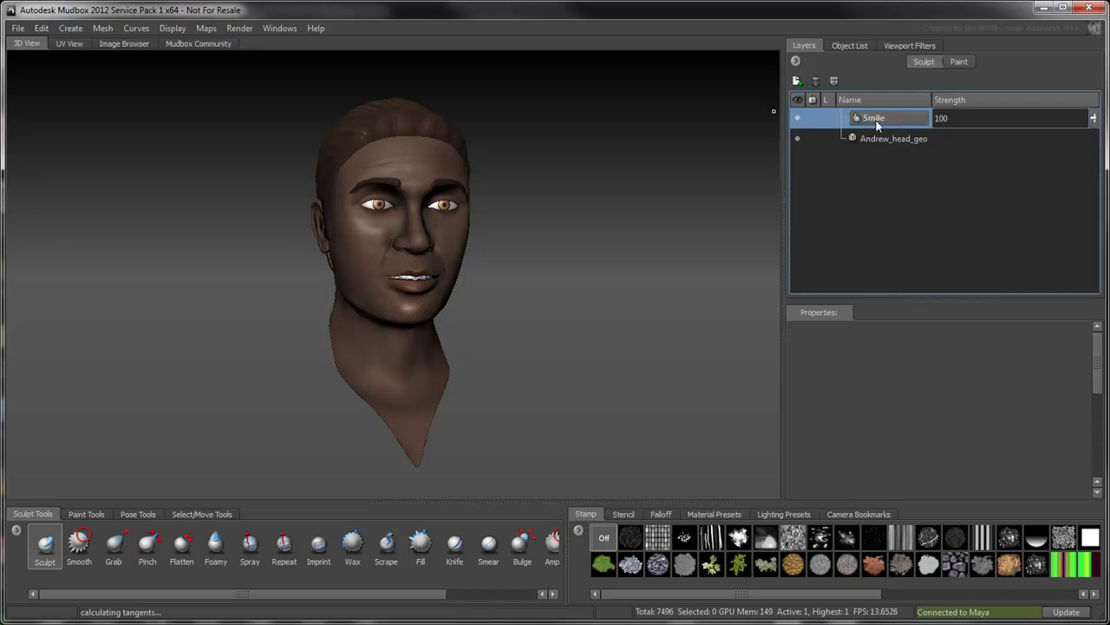
Choose the Grab brush and set its mirroring to X
click(123, 546)
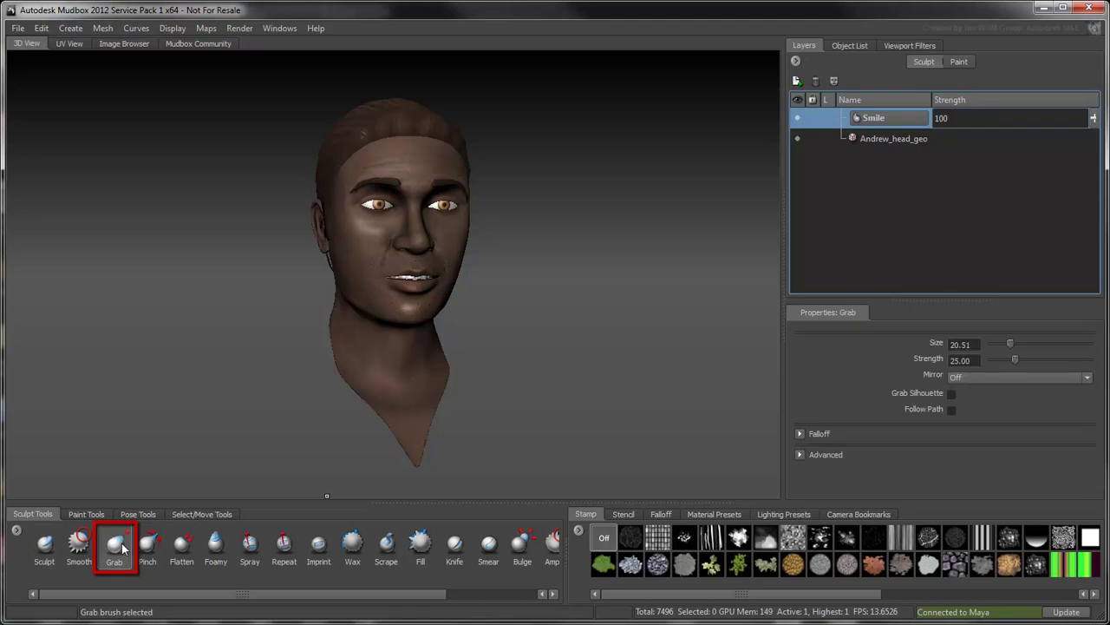
click(966, 377)
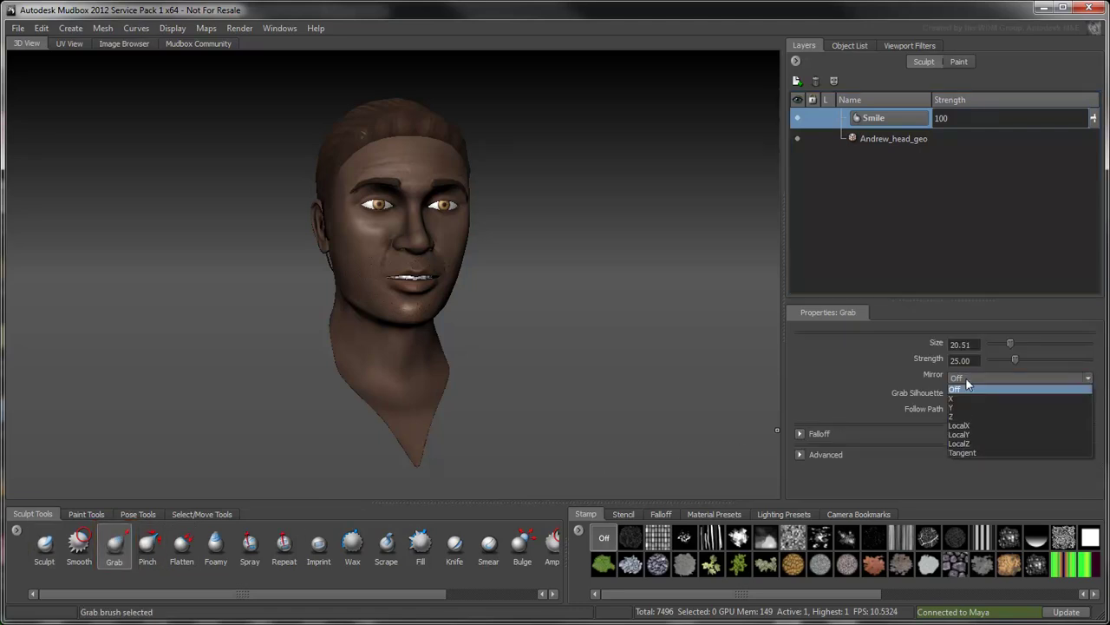
click(966, 396)
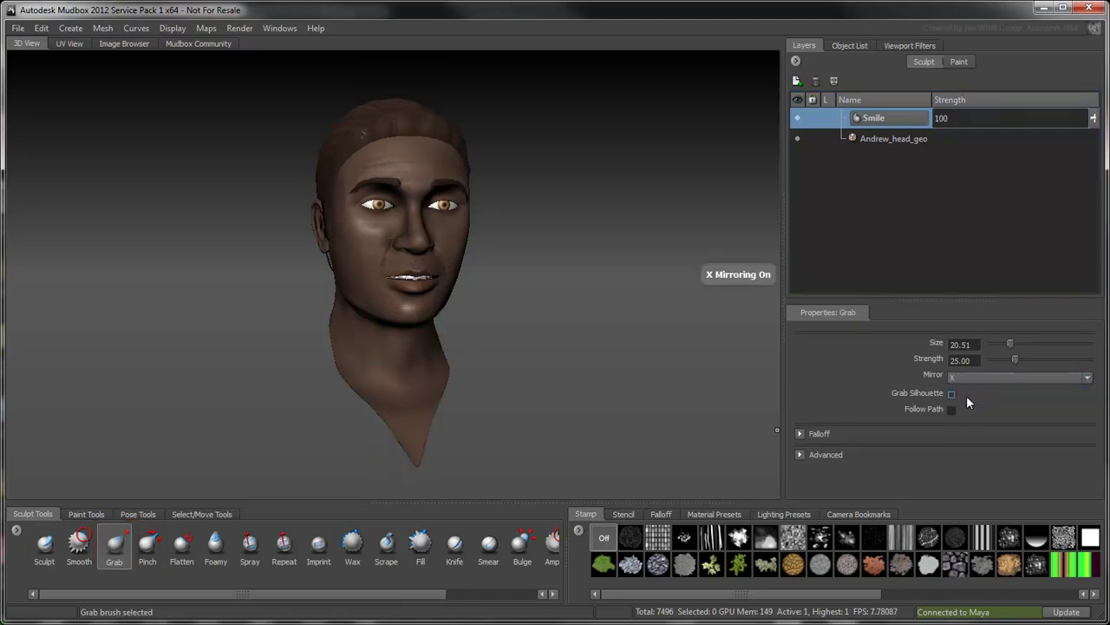
Pull the corners of the mouth outward into a smile with the Grab brush at size 1.68
alt+drag(569, 336, 593, 289)
alt+right_drag(570, 277, 696, 246)
alt+middle_drag(663, 198, 642, 275)
alt+right_drag(642, 275, 755, 266)
alt+drag(622, 304, 606, 323)
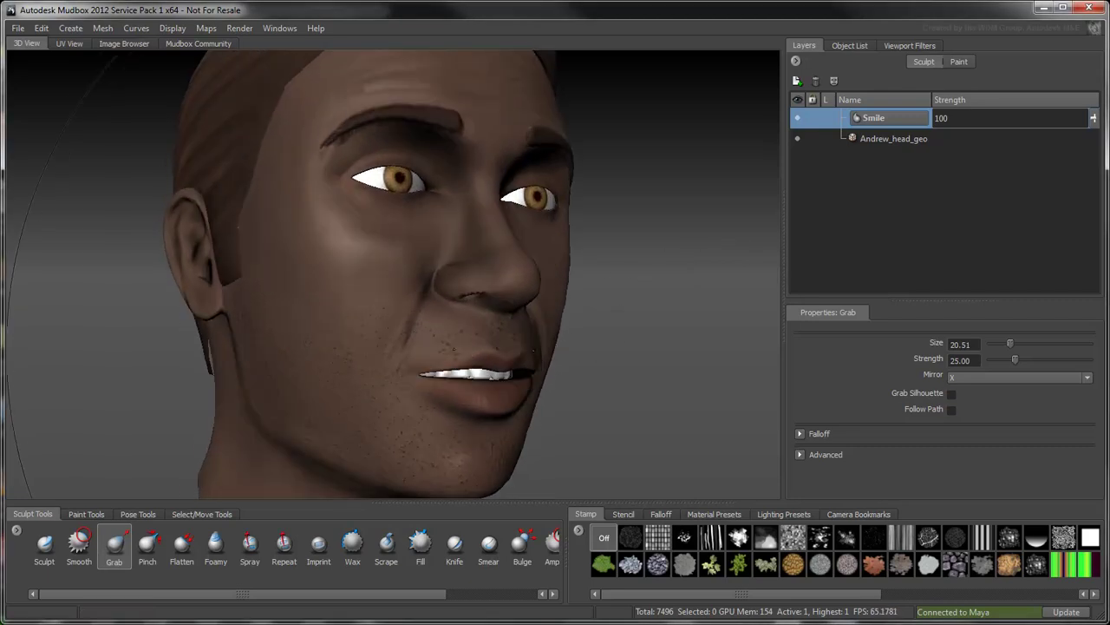
drag(446, 351, 336, 350)
mouse_move(401, 374)
mouse_down()
mouse_move(377, 342)
mouse_move(366, 349)
mouse_move(389, 360)
mouse_move(354, 368)
mouse_up()
mouse_move(373, 364)
alt+mouse_down()
mouse_move(278, 379)
mouse_move(408, 348)
alt+mouse_up()
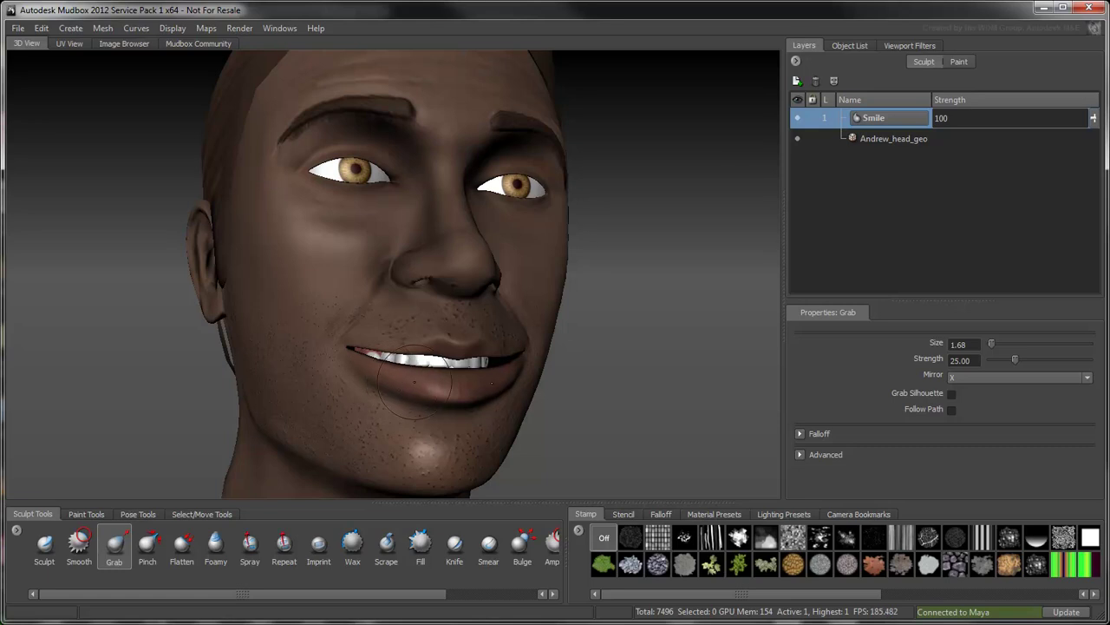
Display the head's wireframe around the mouth and reduce the Grab brush size to 0.57
alt+right_drag(382, 348, 406, 375)
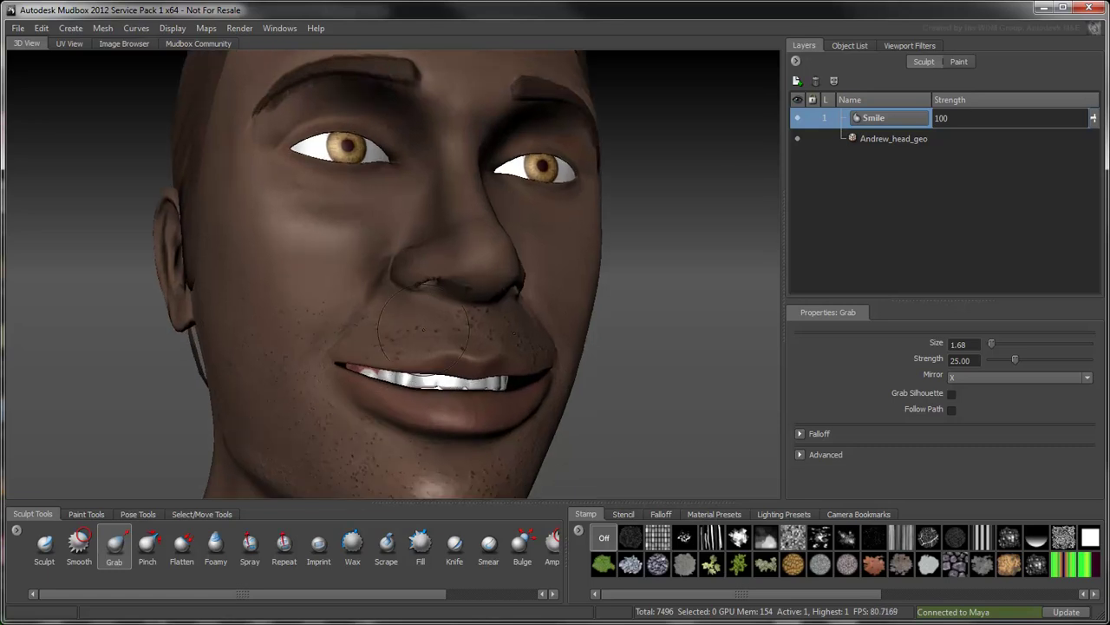
alt+middle_drag(405, 375, 418, 299)
mouse_move(418, 299)
alt+mouse_down()
mouse_move(453, 307)
mouse_move(385, 299)
alt+mouse_up()
key(w)
key(b)
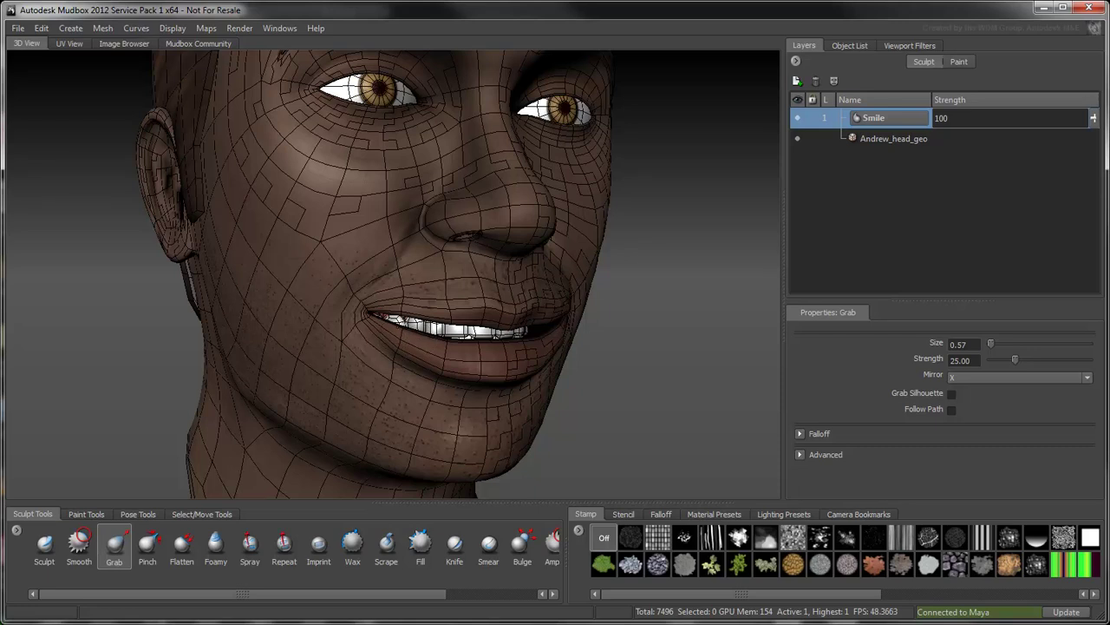
Lower the Grab brush strength to 11.37 and apply the fourth falloff preset for refining the mouth
mouse_move(404, 331)
alt+mouse_down()
mouse_move(340, 305)
mouse_move(411, 318)
mouse_move(372, 315)
alt+mouse_up()
key(m)
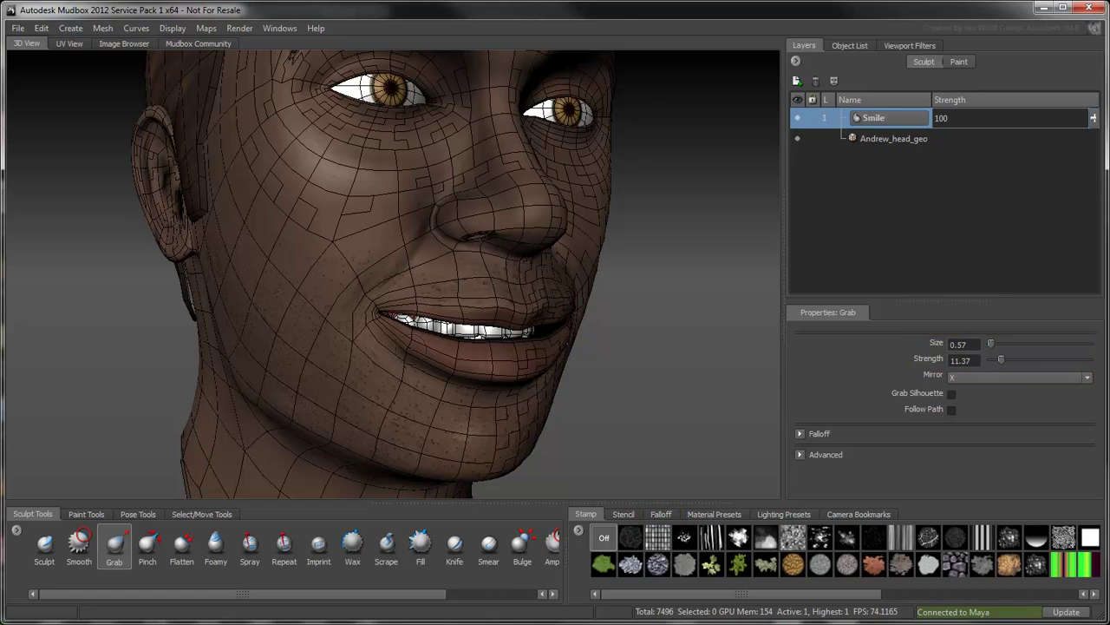
click(673, 514)
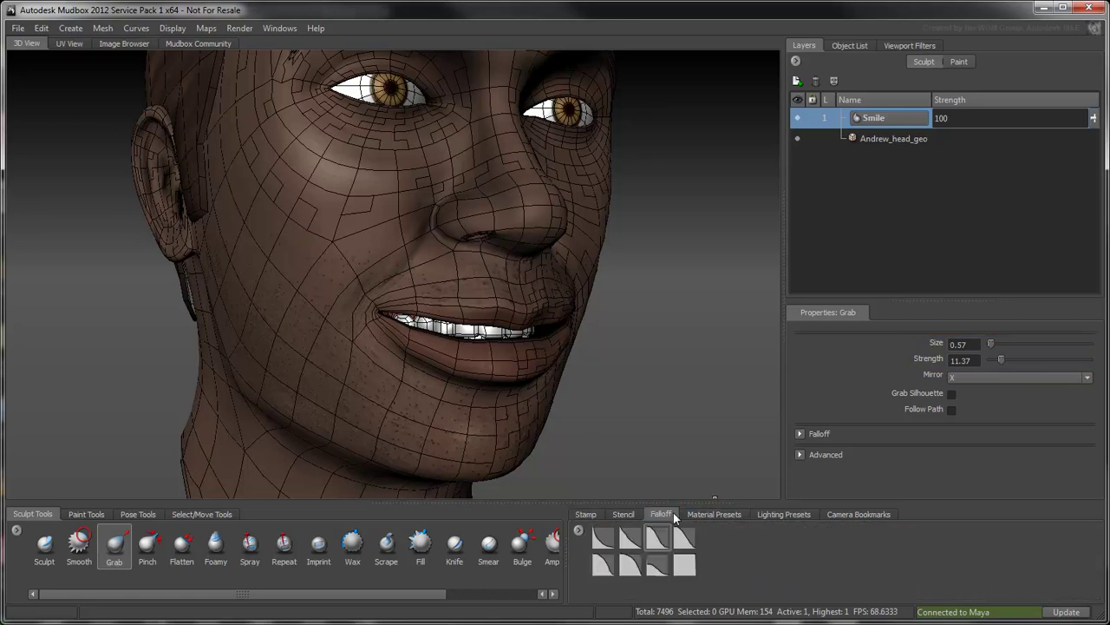
click(684, 539)
alt+drag(446, 327, 369, 330)
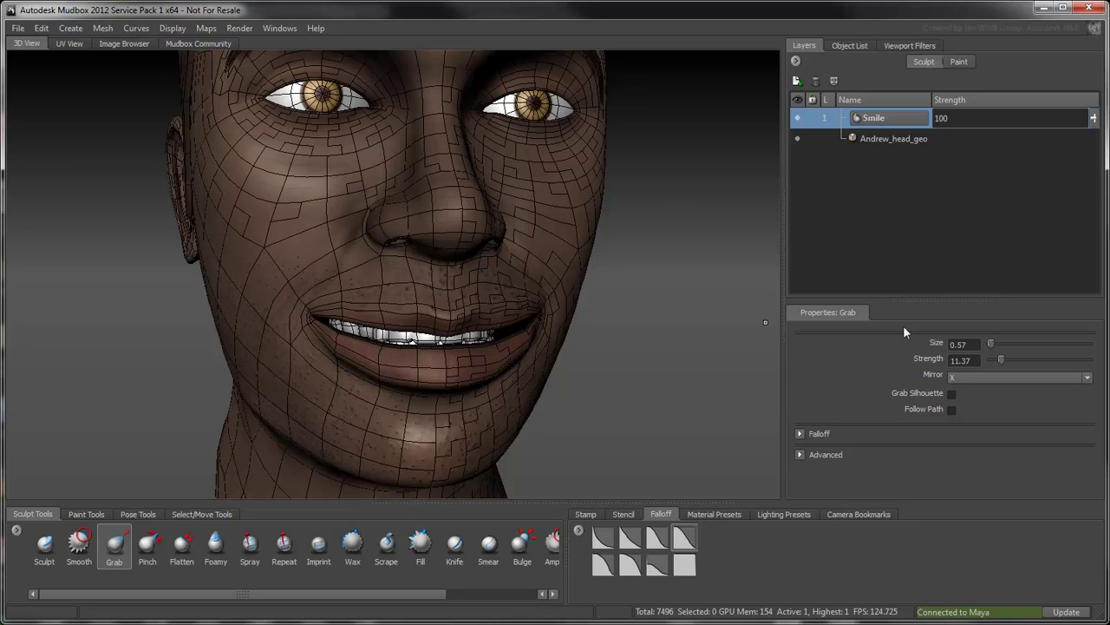
Set the Grab brush to strength 31.50 and size 0.79, and smooth the mesh around the mouth corner and upper lip
drag(1001, 358, 1021, 357)
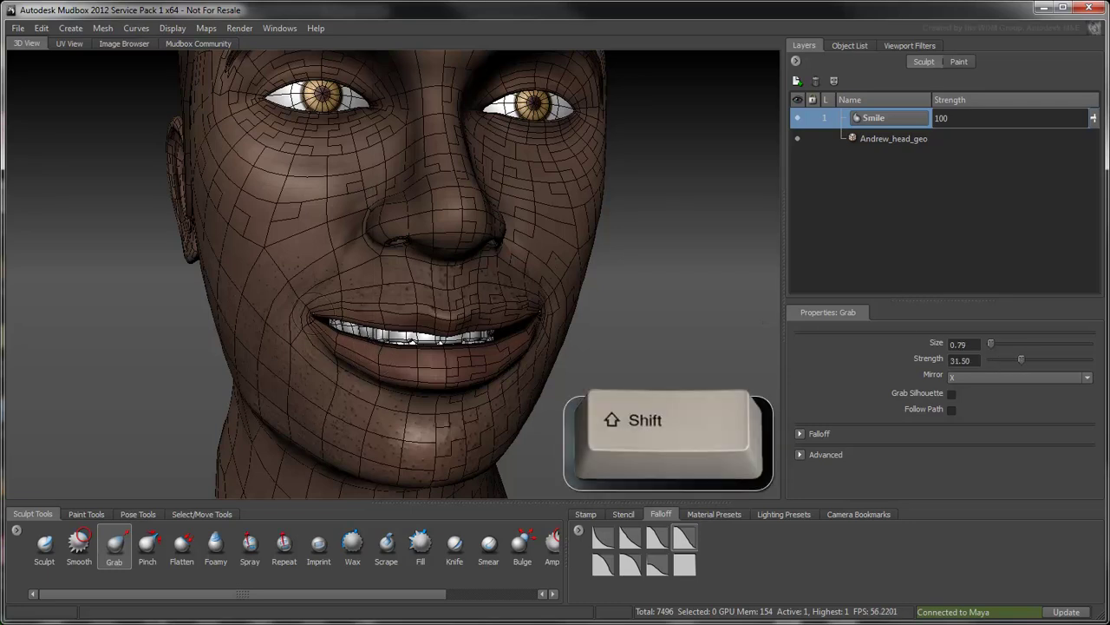
shift+drag(308, 315, 373, 307)
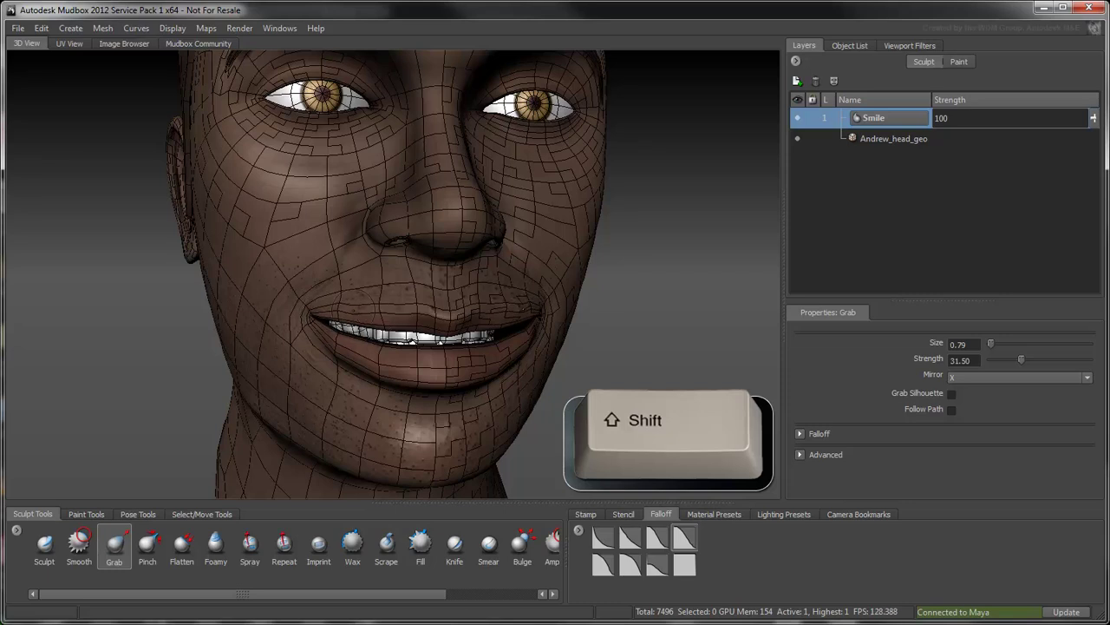
key(shift)
key(shift)
key(shift)
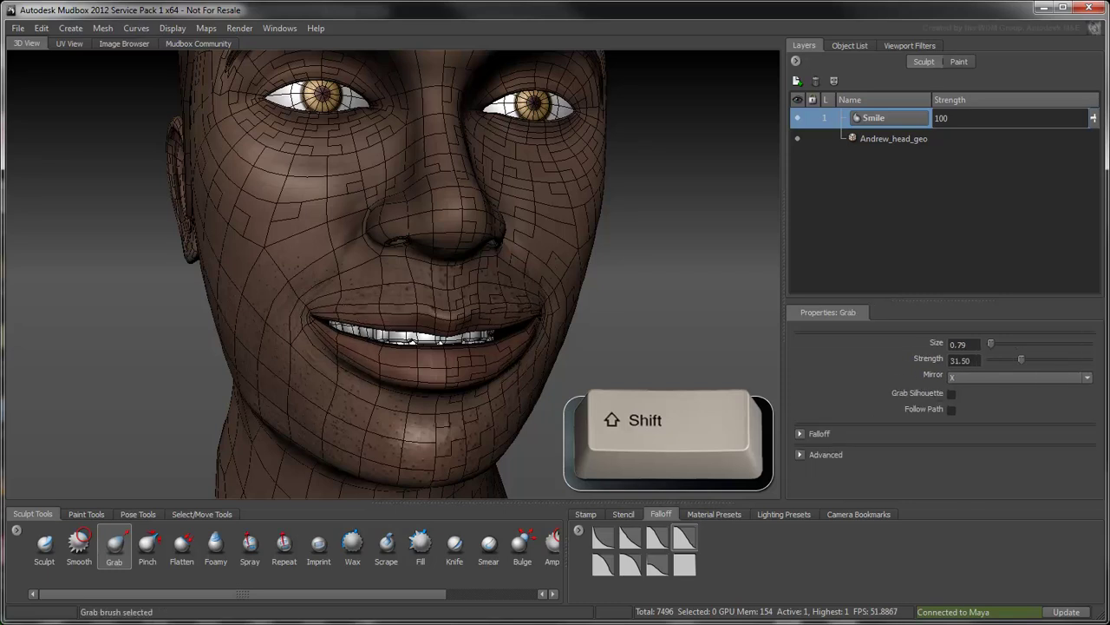
Preview the expression on the whole face by varying the Smile layer's strength
alt+drag(325, 349, 364, 347)
alt+right_drag(364, 347, 321, 347)
alt+right_drag(408, 249, 393, 246)
mouse_move(393, 246)
alt+middle_down()
mouse_move(393, 315)
mouse_move(375, 335)
mouse_move(385, 293)
alt+middle_up()
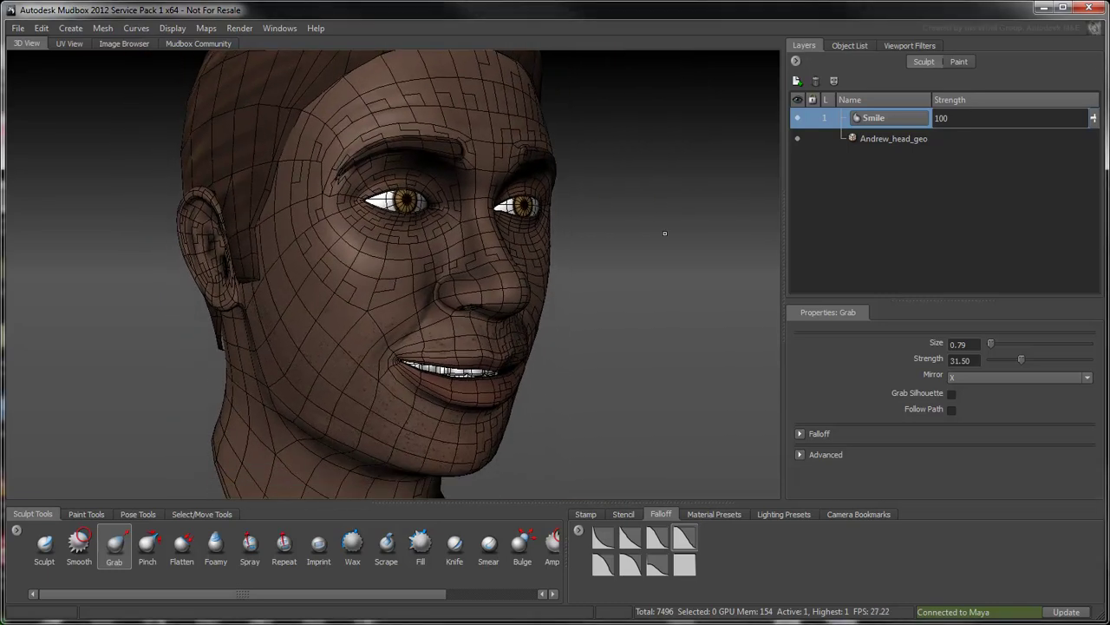
mouse_move(1093, 118)
mouse_down()
mouse_move(1093, 258)
mouse_move(1100, 81)
mouse_move(1103, 193)
mouse_move(1101, 107)
mouse_up()
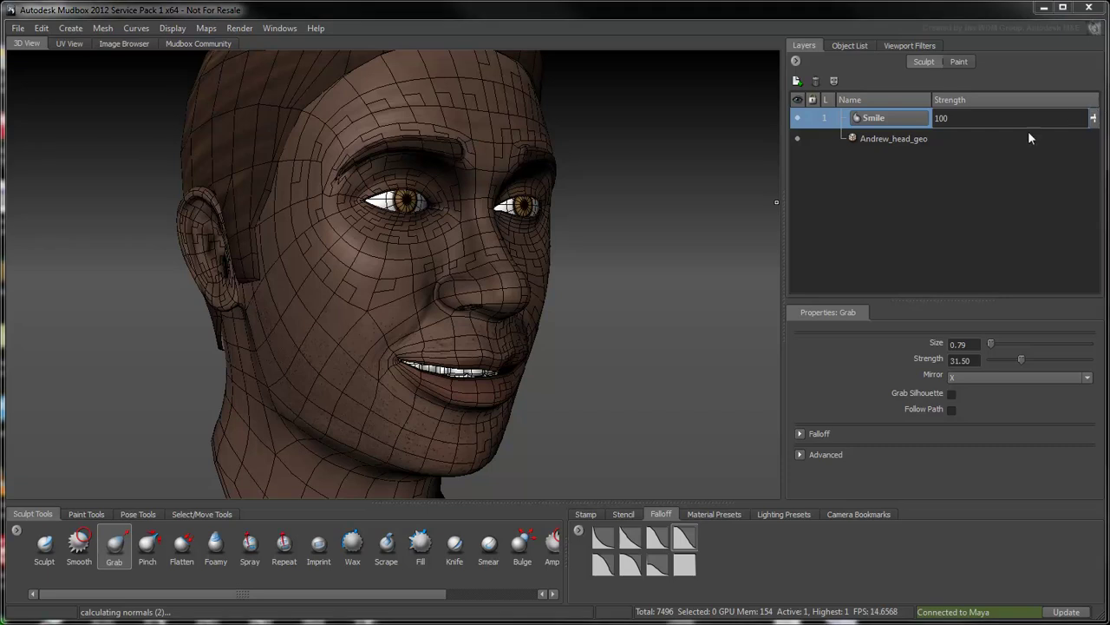
Switch to the Bulge brush and set its strength to 0.25
click(536, 550)
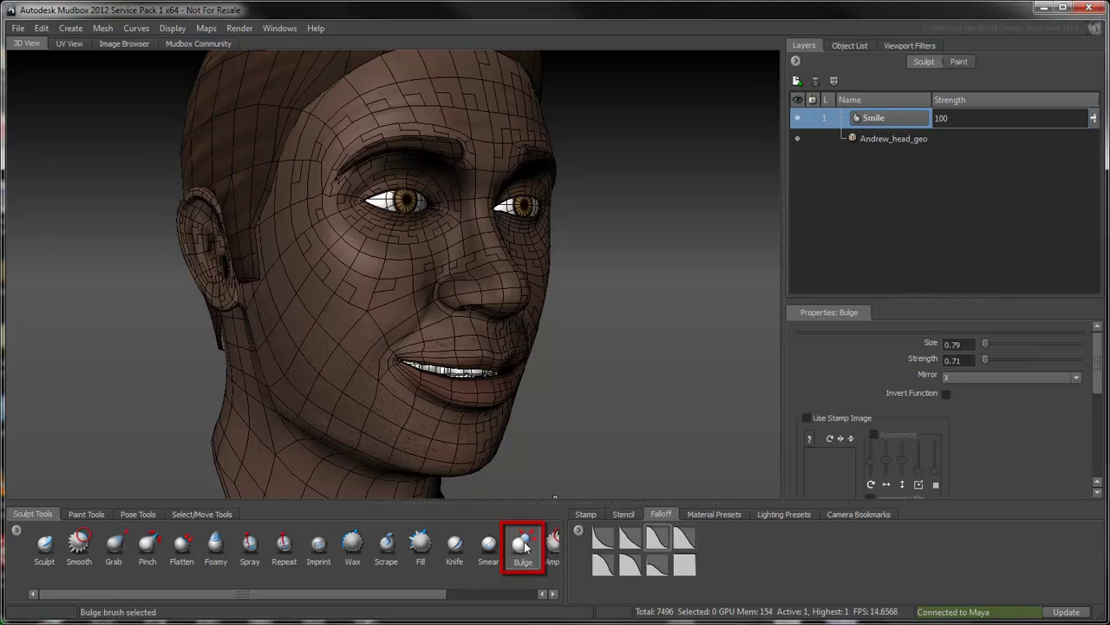
double_click(969, 360)
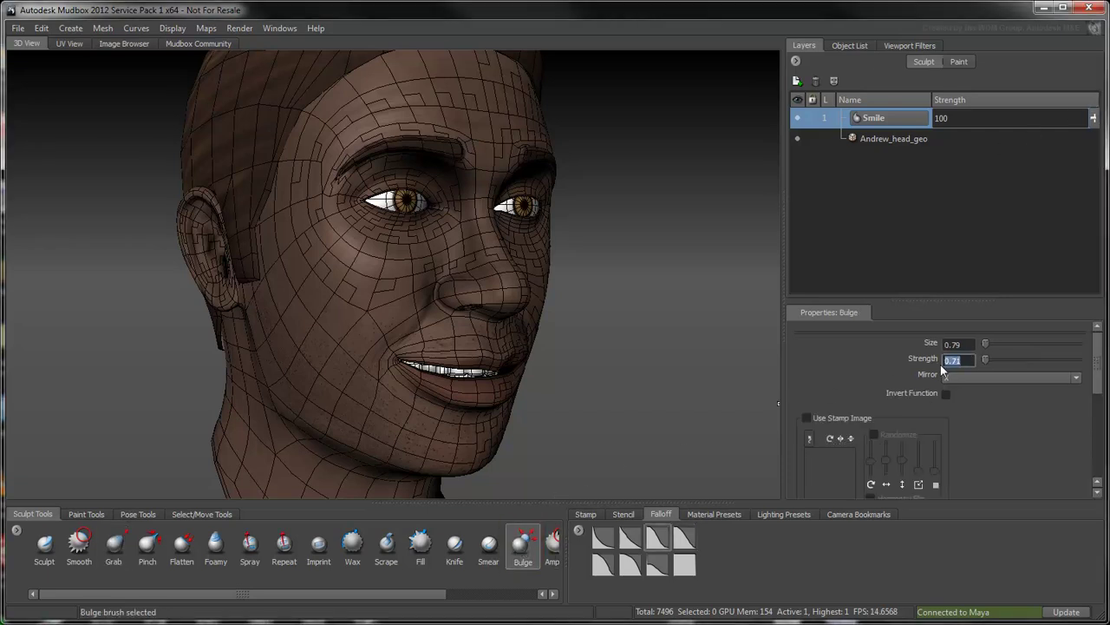
text(0)
Hide the wireframe and bulge the skin beneath the eyes with the brush at size 1.37
mouse_move(684, 276)
alt+mouse_down()
mouse_move(641, 276)
mouse_move(662, 276)
alt+mouse_up()
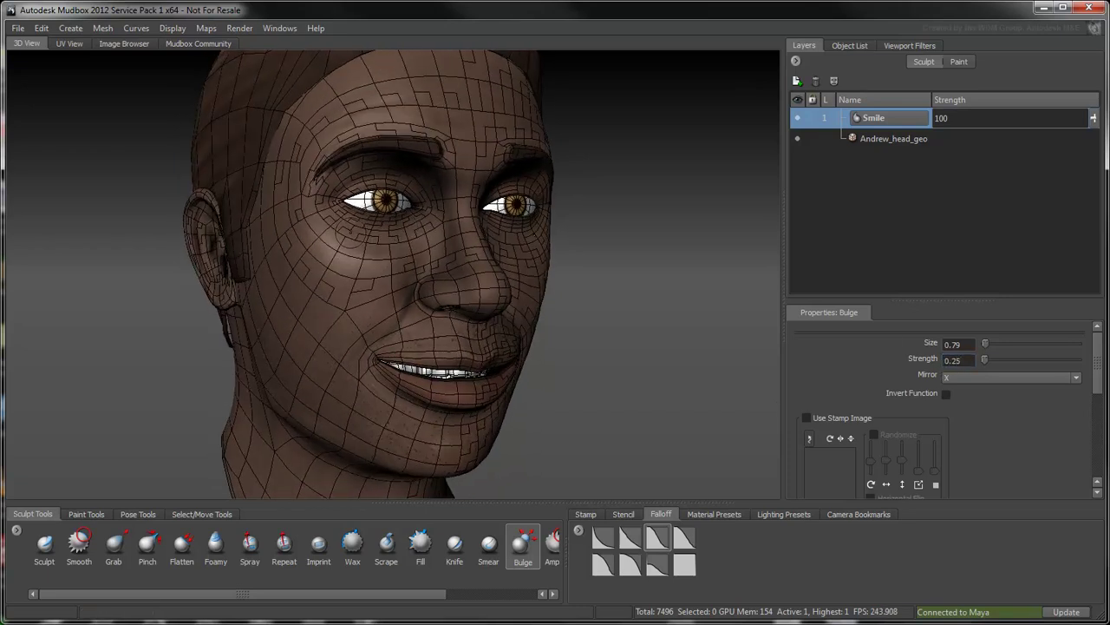
key(w)
drag(351, 231, 357, 229)
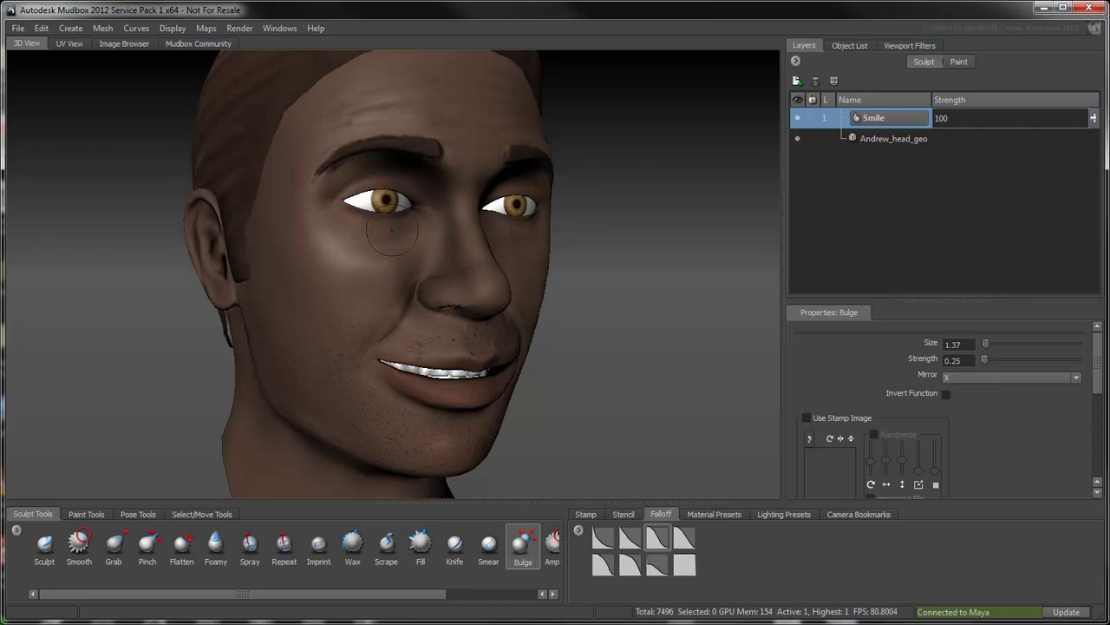
alt+right_drag(395, 240, 349, 199)
alt+middle_drag(348, 199, 415, 269)
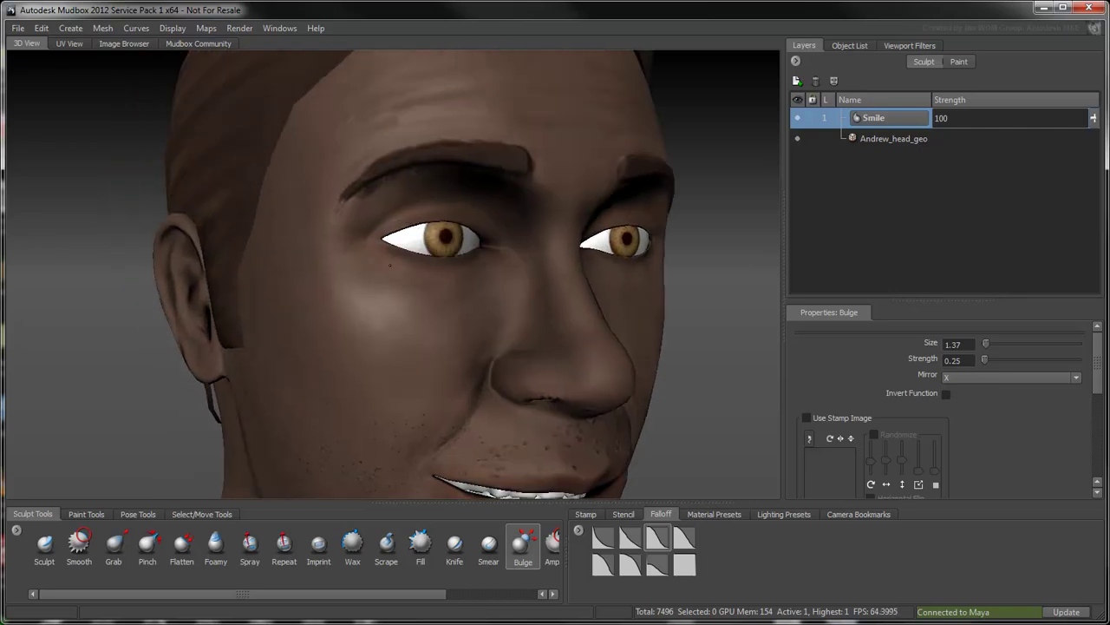
mouse_move(416, 272)
mouse_down()
mouse_move(435, 279)
mouse_move(424, 290)
mouse_move(437, 320)
mouse_move(545, 307)
mouse_move(481, 317)
mouse_up()
Puff up the upper cheeks below the eyes with the Bulge brush at size 2.22
alt+drag(413, 415, 410, 384)
mouse_move(418, 345)
mouse_down()
mouse_move(421, 336)
mouse_move(424, 364)
mouse_move(414, 238)
mouse_up()
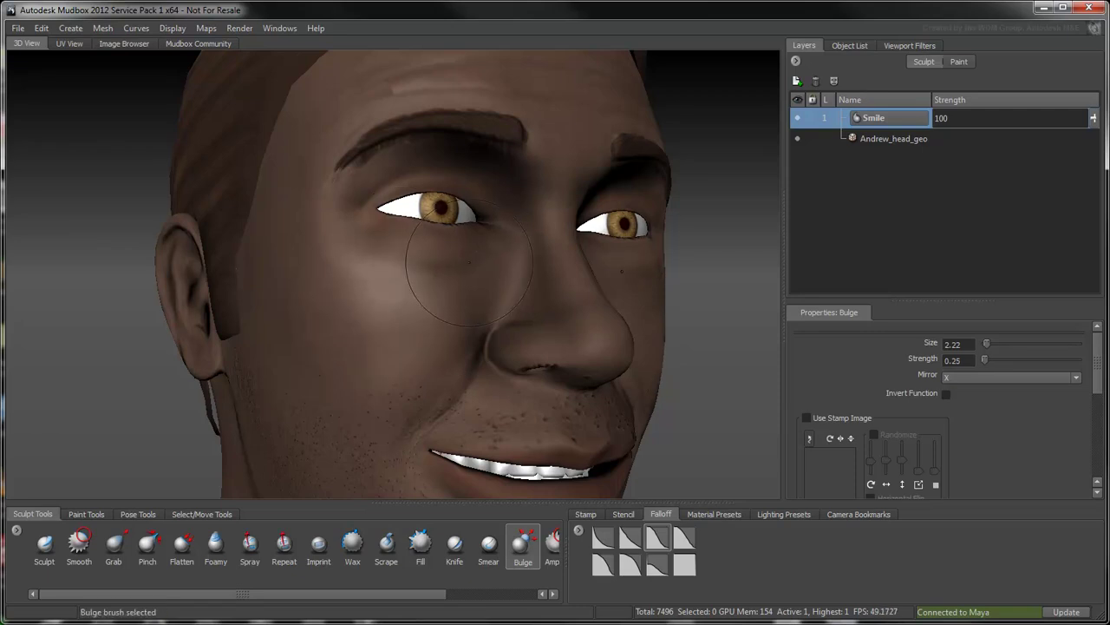
alt+drag(447, 272, 269, 187)
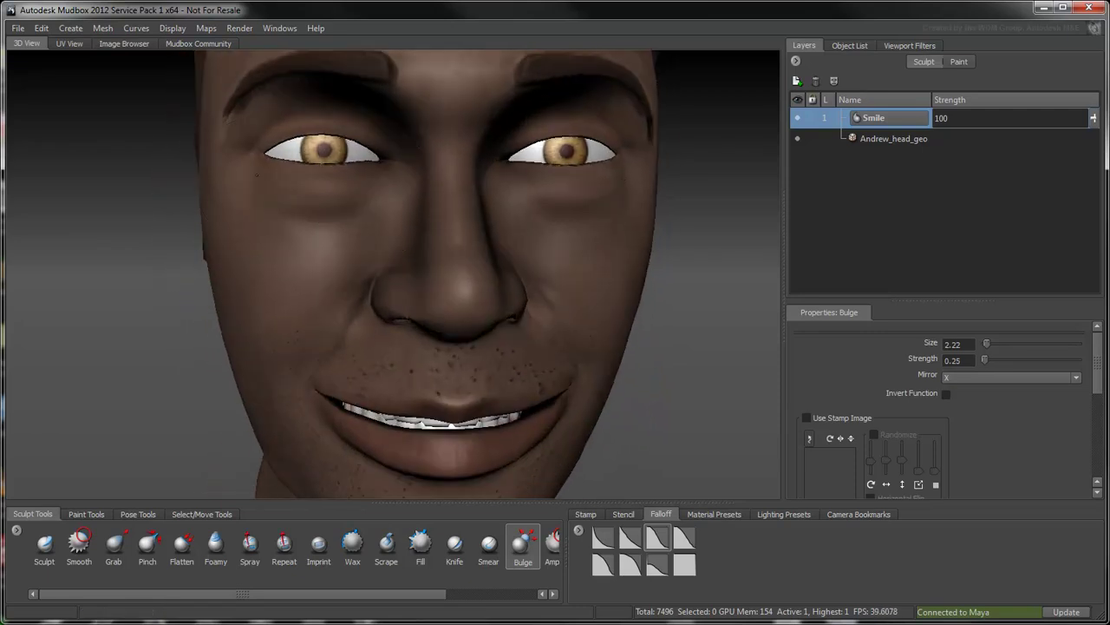
Inspect the puffed cheeks from an angle and preview the expression by varying the Smile layer's strength
alt+drag(258, 179, 380, 230)
alt+drag(561, 233, 509, 225)
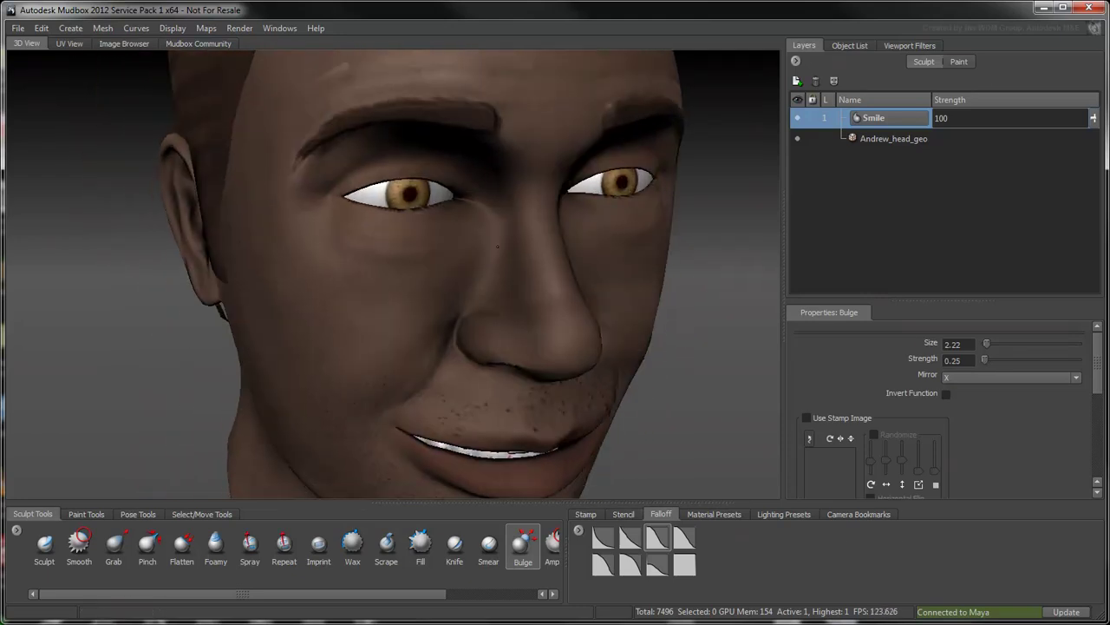
alt+right_drag(557, 223, 415, 276)
alt+drag(414, 276, 384, 251)
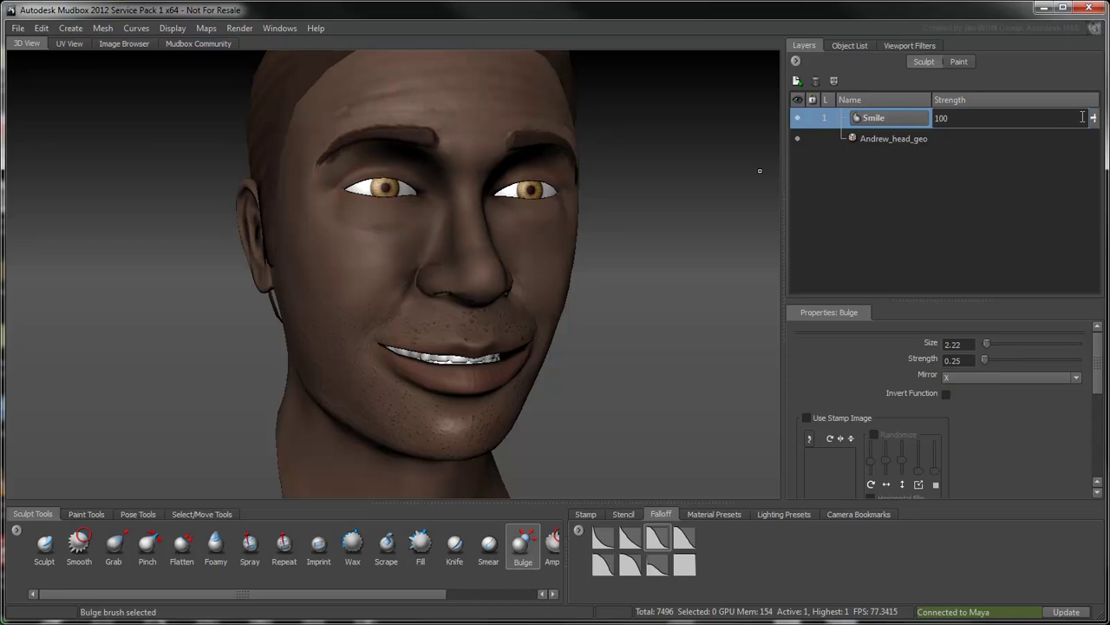
mouse_move(1093, 118)
mouse_down()
mouse_move(1104, 159)
mouse_move(1107, 91)
mouse_move(1105, 173)
mouse_move(1109, 114)
mouse_up()
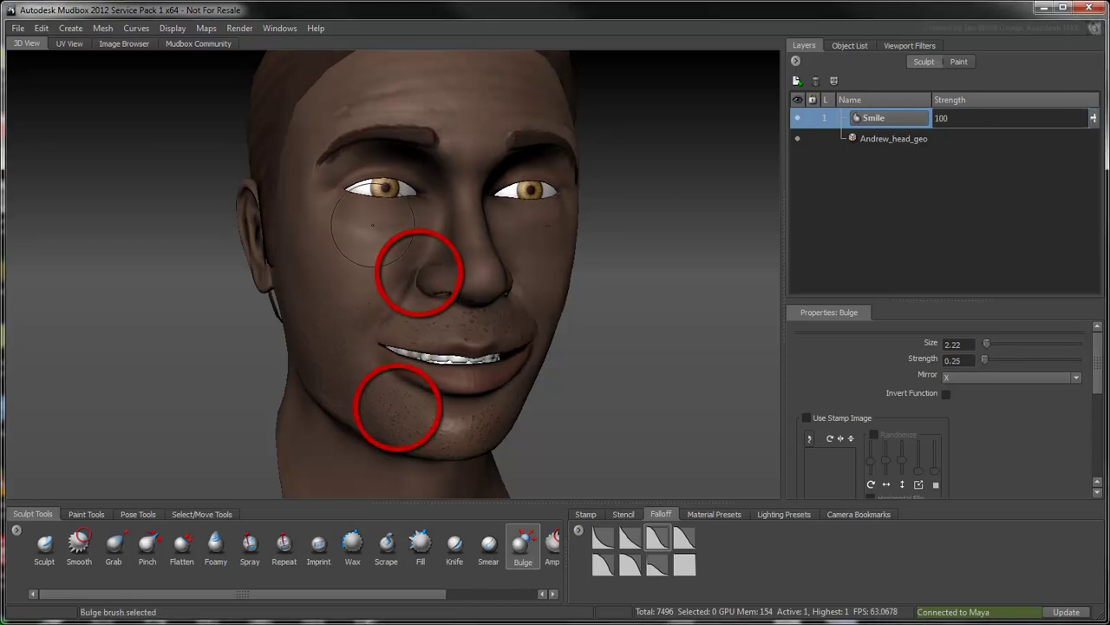
Shape the folds beside the nose and the skin below the mouth corners with the Grab brush, reducing its size to 1.45
key(3)
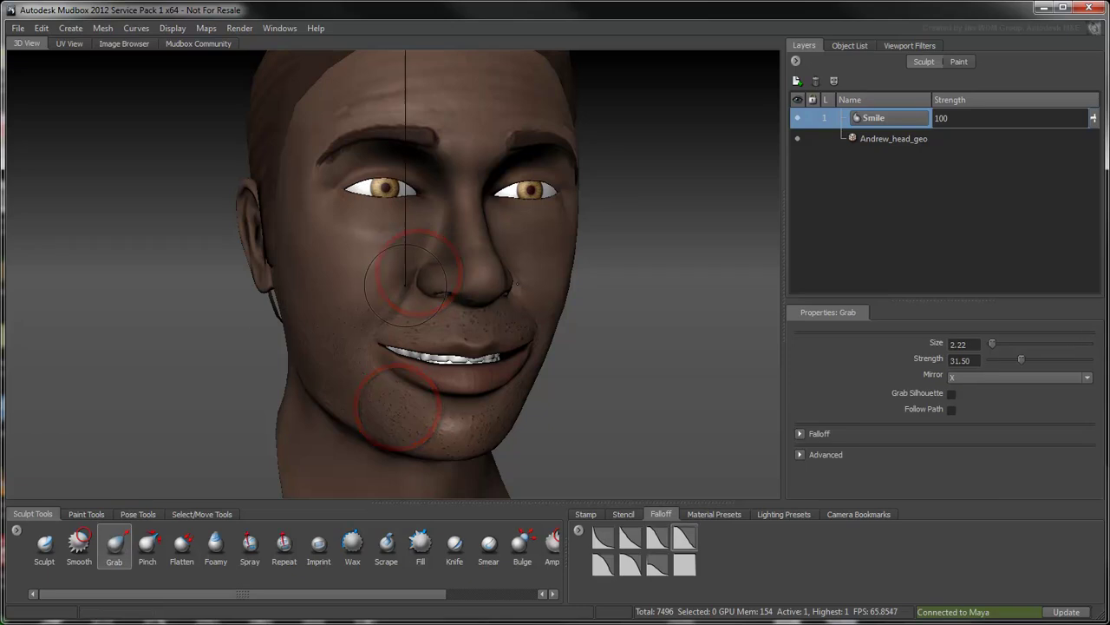
drag(407, 285, 394, 285)
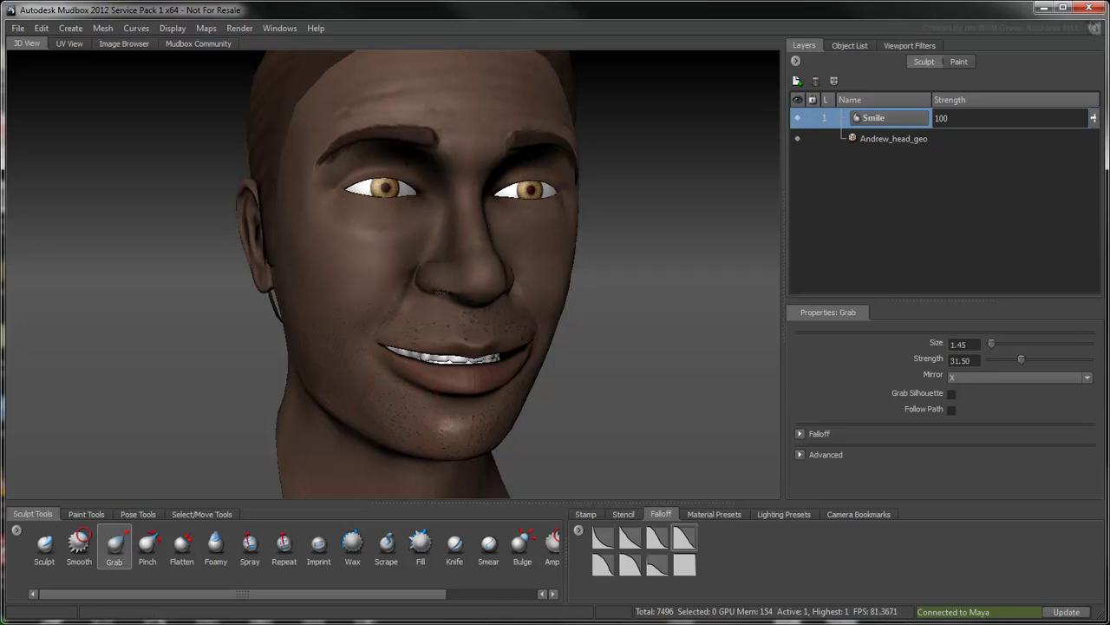
alt+drag(368, 365, 482, 260)
alt+drag(295, 260, 434, 271)
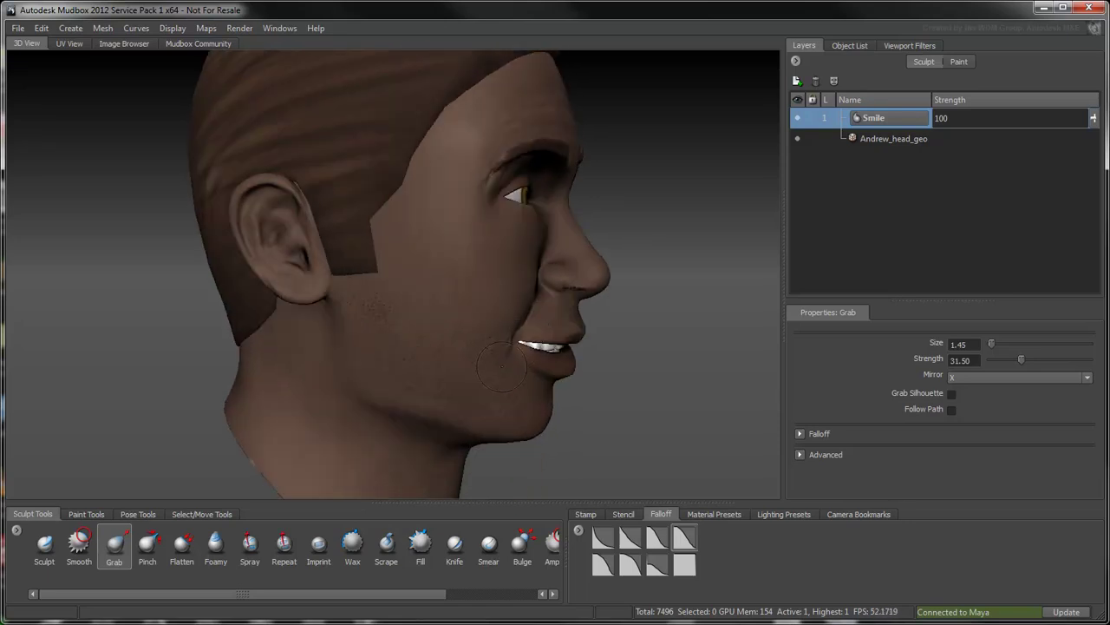
alt+drag(555, 382, 425, 395)
key(w)
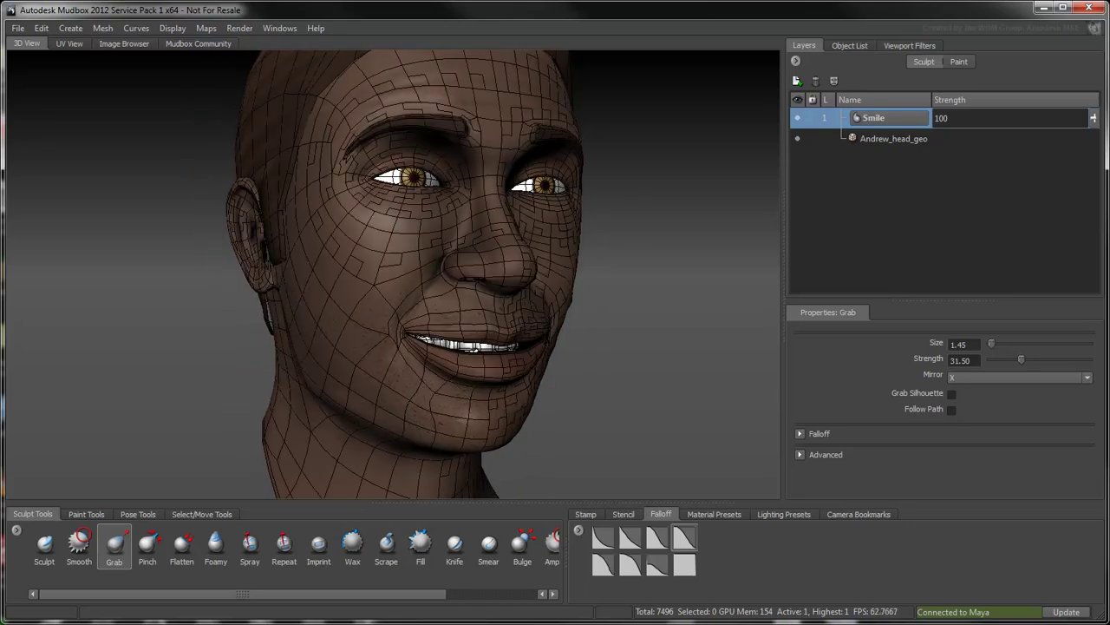
drag(413, 393, 404, 395)
key(shift)
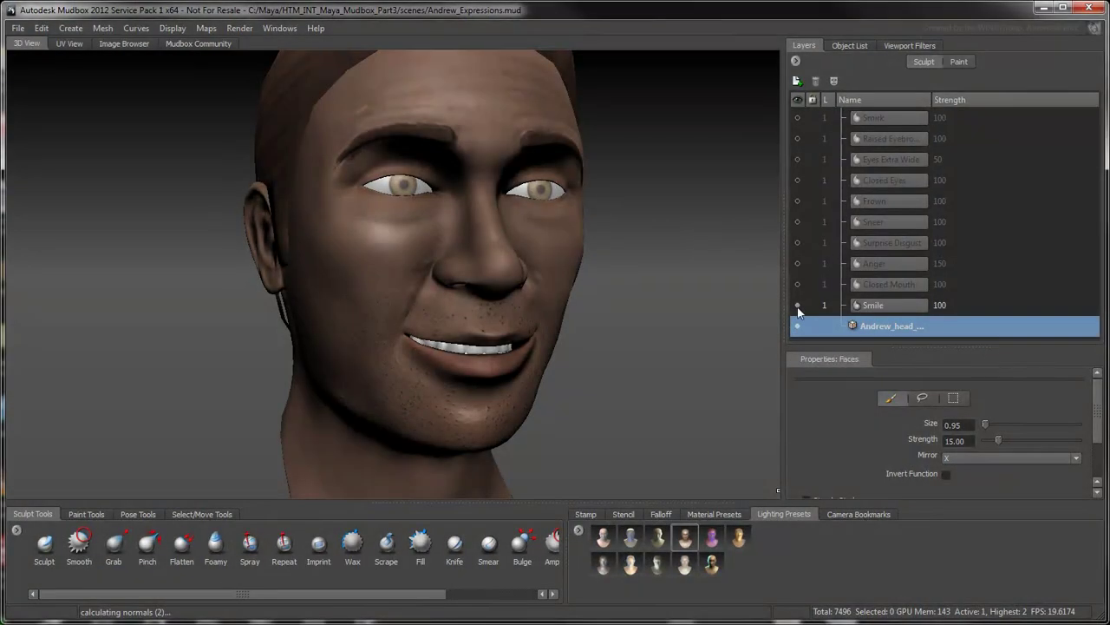
Hide the Smile layer and preview the Closed Mouth, Anger, Surprise Disgust and Sneer layers one at a time
click(797, 306)
click(796, 285)
click(796, 285)
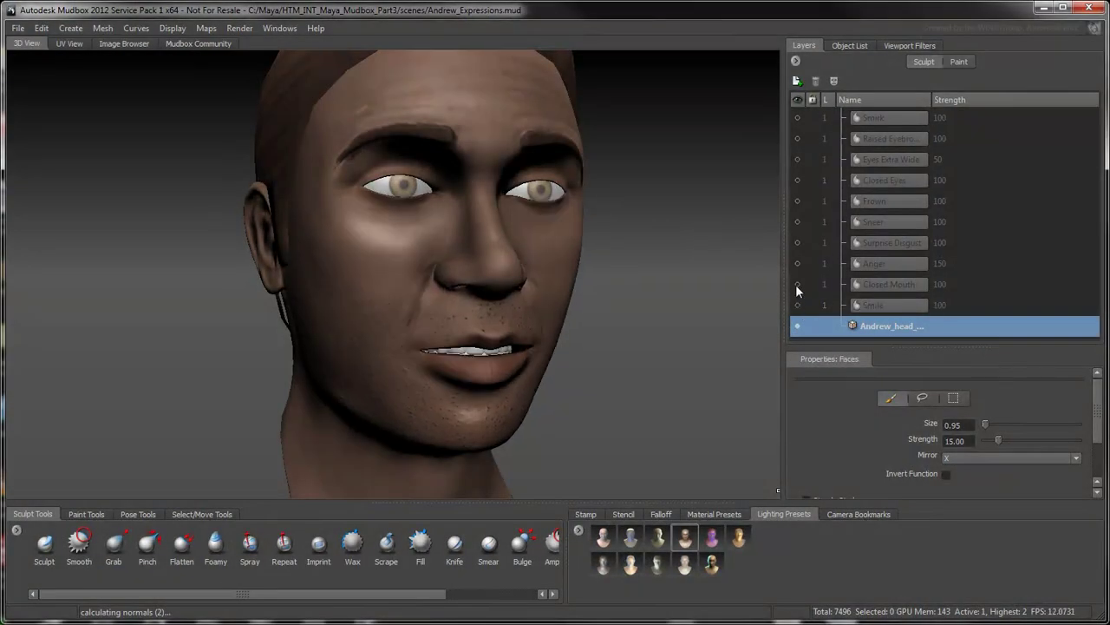
click(795, 285)
click(796, 284)
click(796, 266)
click(797, 265)
click(797, 243)
click(797, 243)
click(796, 222)
click(796, 222)
Combine the Eyes Extra Wide, Frown and Smile layers and set the Smile layer's strength to 150
click(796, 159)
click(799, 200)
click(797, 306)
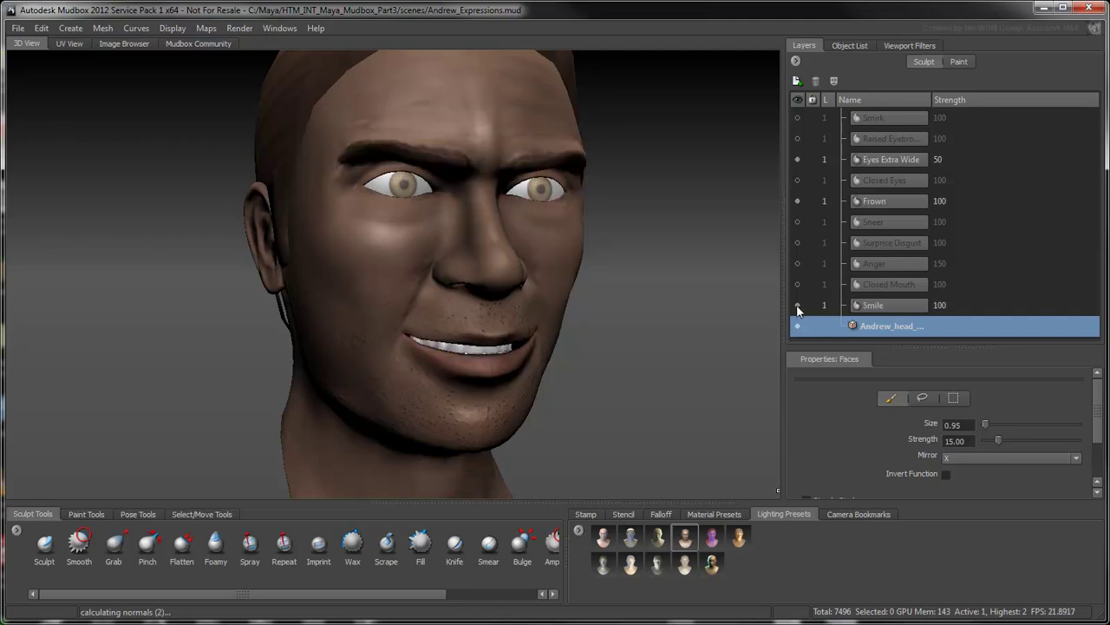
double_click(936, 304)
text(150)
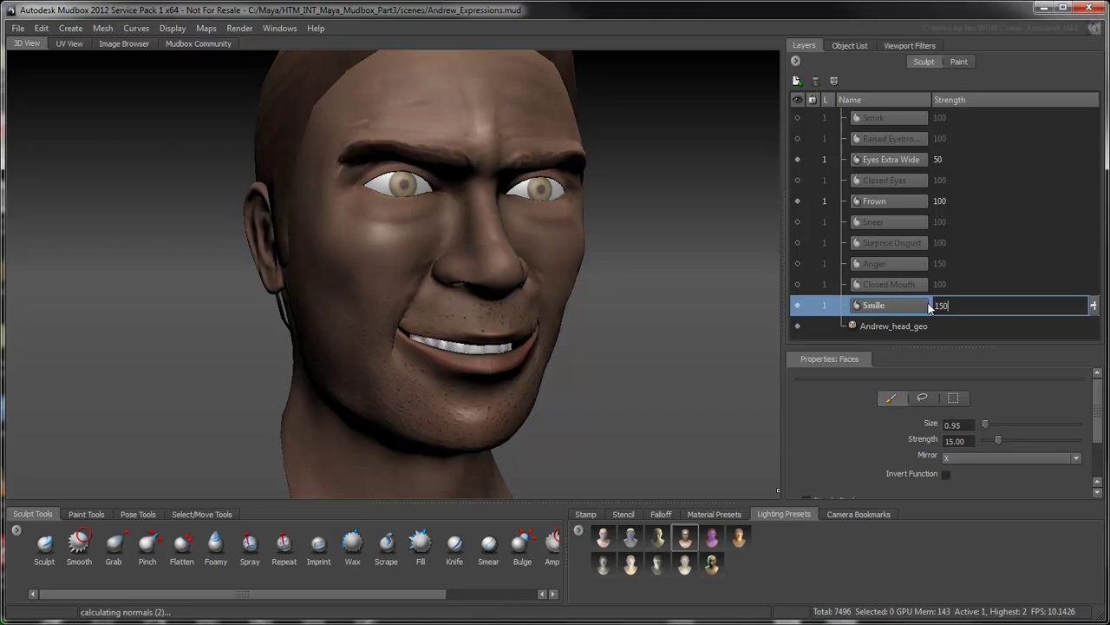
Set the Smile layer's strength to 100 and hide the Smile, Frown and Eyes Extra Wide layers
double_click(929, 301)
text(100)
key(Return)
click(797, 304)
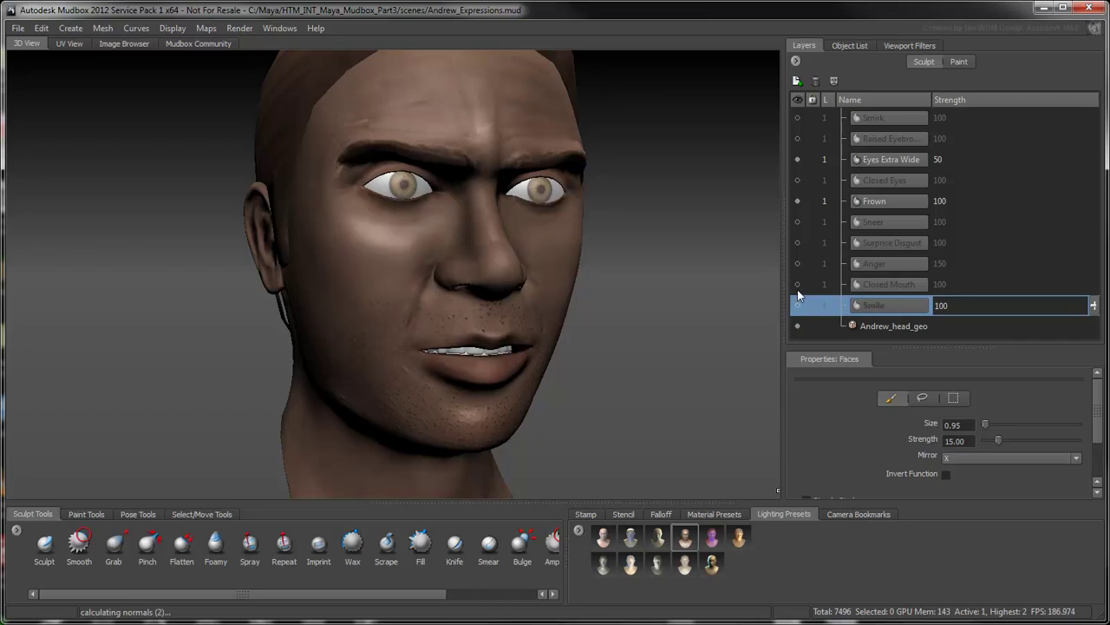
click(797, 200)
click(797, 159)
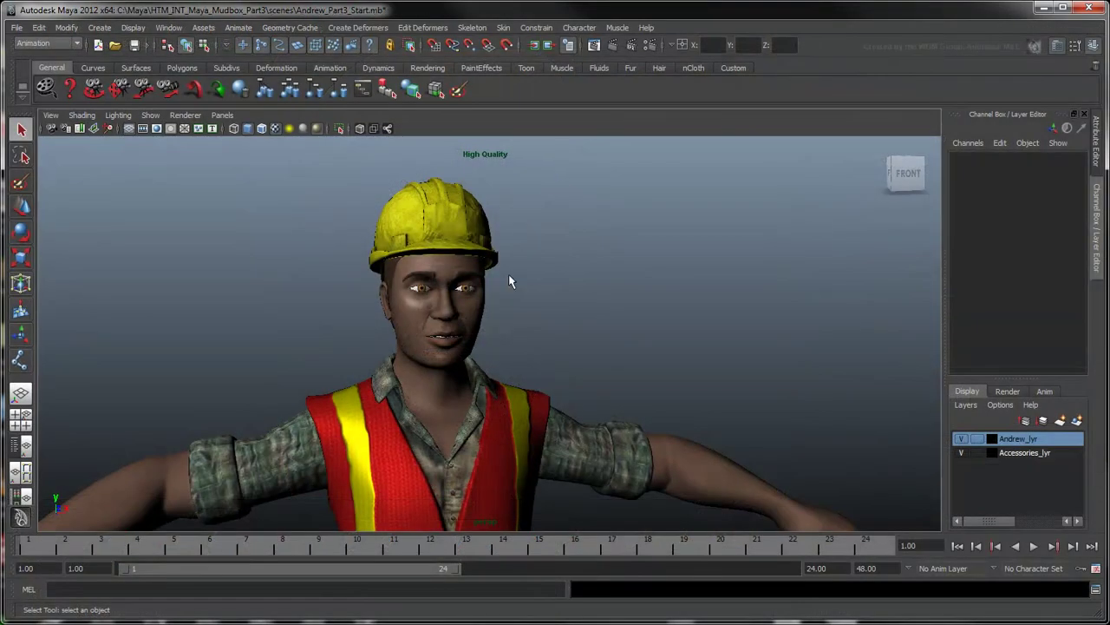
Switch to Maya and put the character's head mesh into edge selection mode
scroll(510, 290, up, 7)
alt+middle_drag(513, 288, 624, 324)
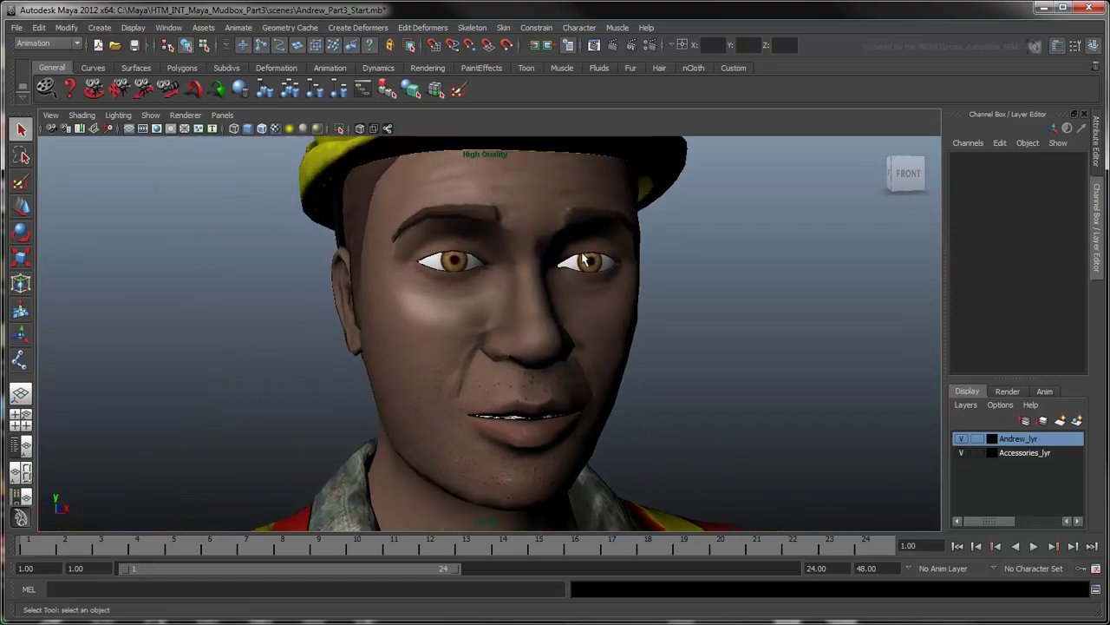
click(539, 201)
right_drag(539, 202, 539, 173)
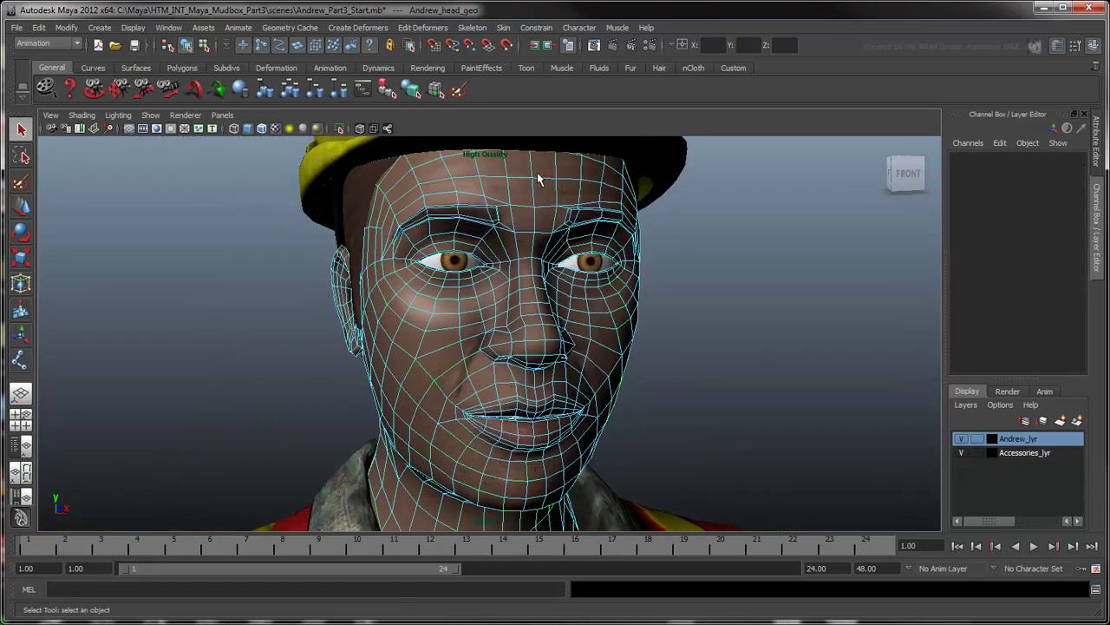
Add edge loops around both eyes of the head mesh with the Insert Edge Loop Tool
click(77, 44)
click(68, 64)
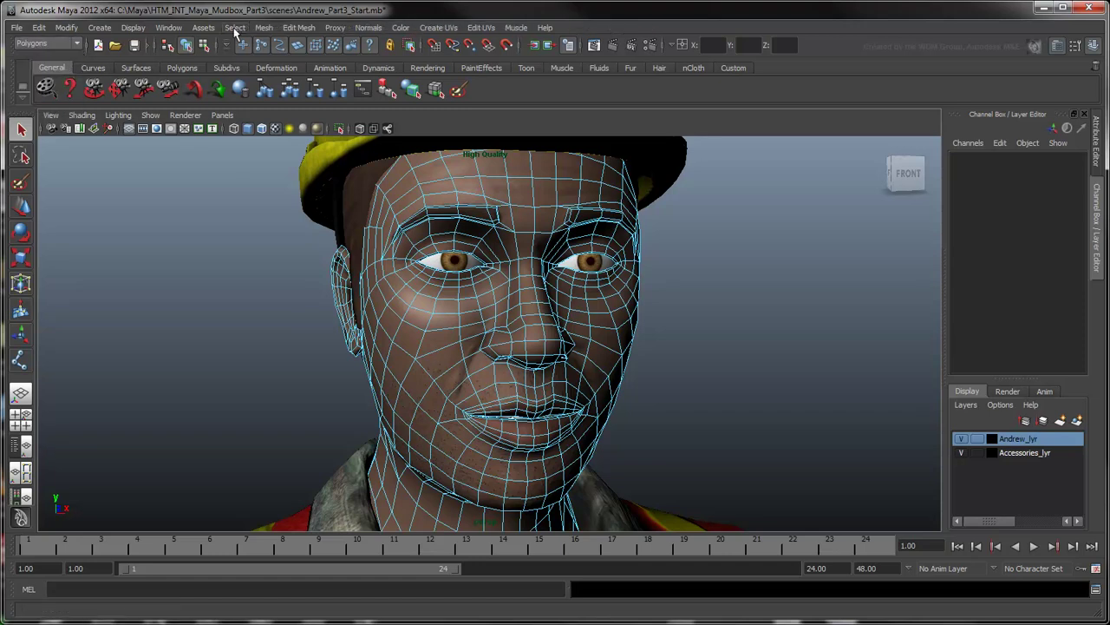
click(299, 27)
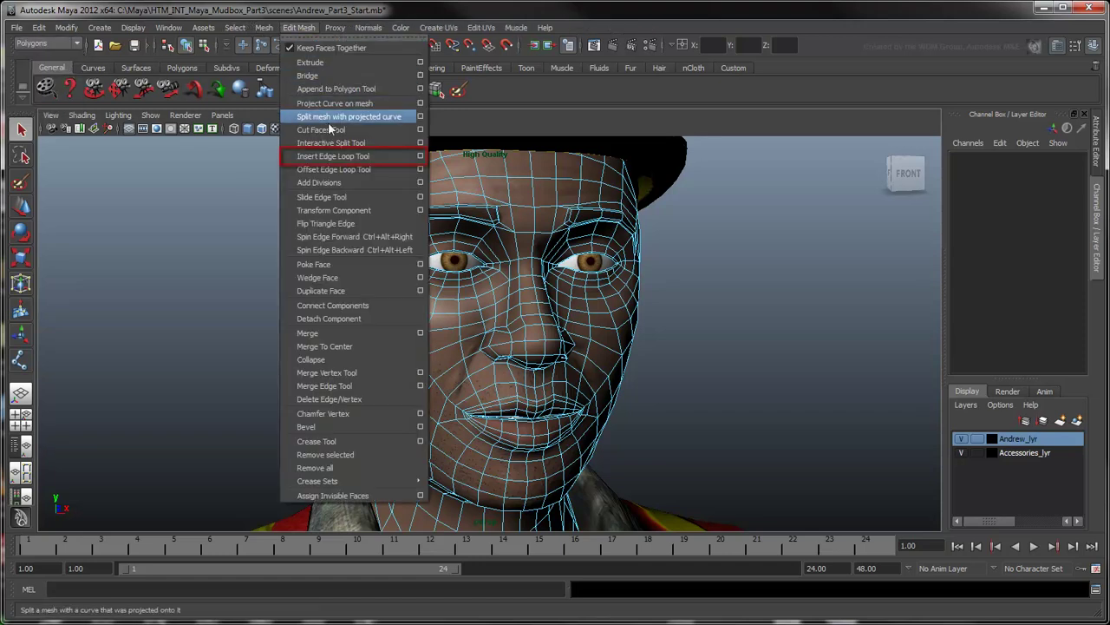
click(376, 157)
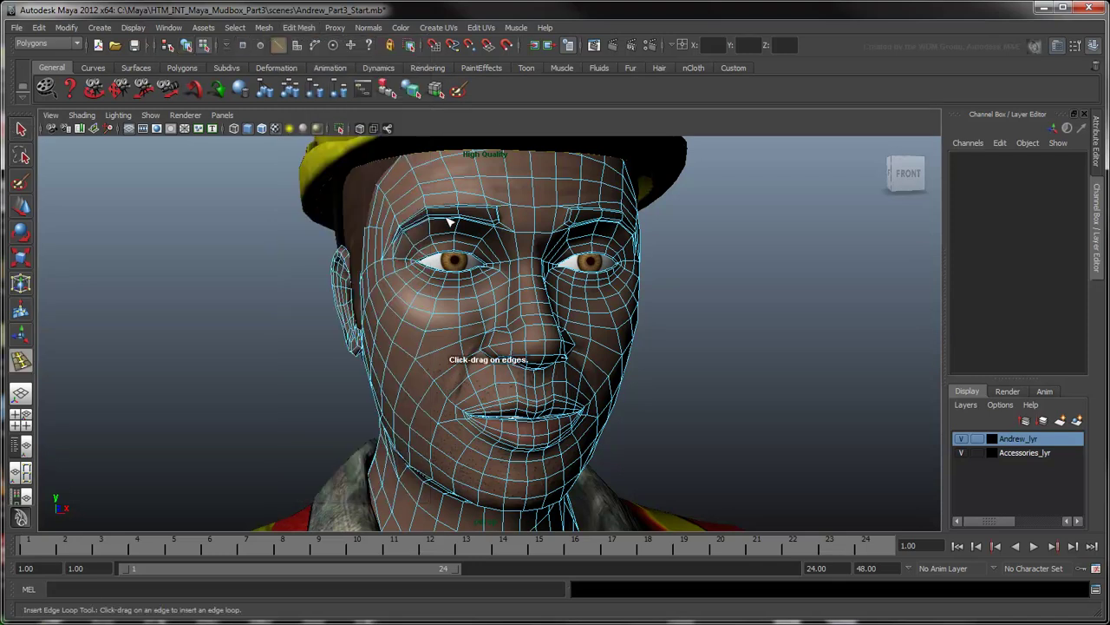
alt+middle_drag(458, 228, 471, 267)
scroll(473, 270, up, 5)
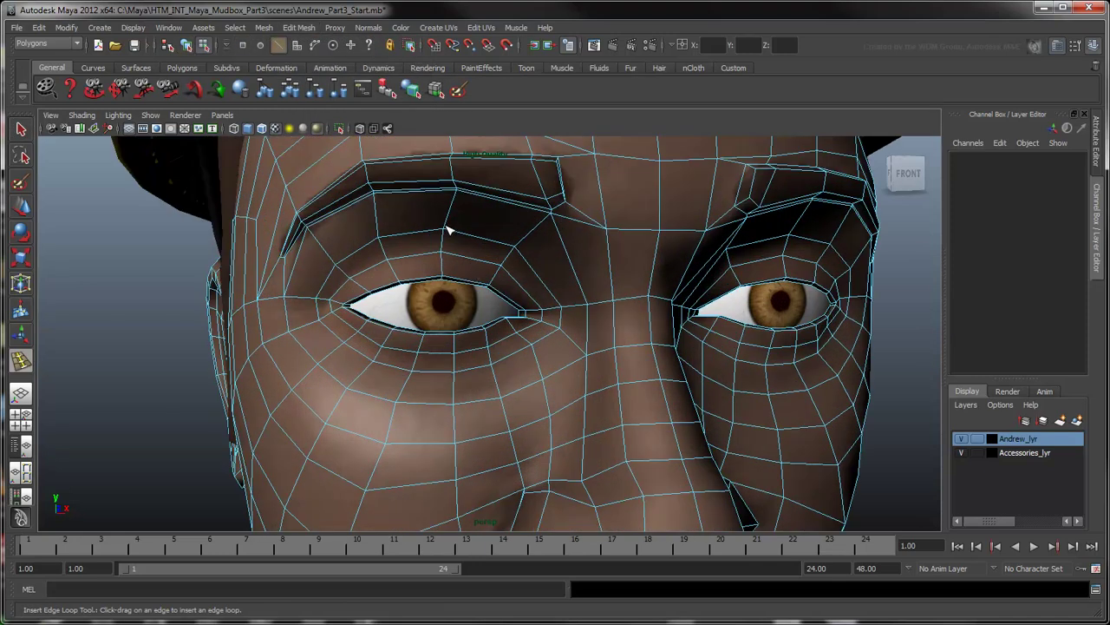
mouse_move(449, 218)
mouse_down()
mouse_move(456, 195)
mouse_move(449, 230)
mouse_move(457, 216)
mouse_up()
alt+drag(570, 243, 464, 252)
alt+middle_drag(464, 252, 596, 248)
mouse_move(482, 218)
mouse_down()
mouse_move(480, 209)
mouse_move(483, 218)
mouse_up()
drag(339, 258, 337, 255)
Insert an edge loop around the mouth, running between the nose and the lips, and exit the tool
alt+middle_drag(337, 255, 496, 265)
alt+drag(495, 265, 533, 292)
click(578, 318)
key(q)
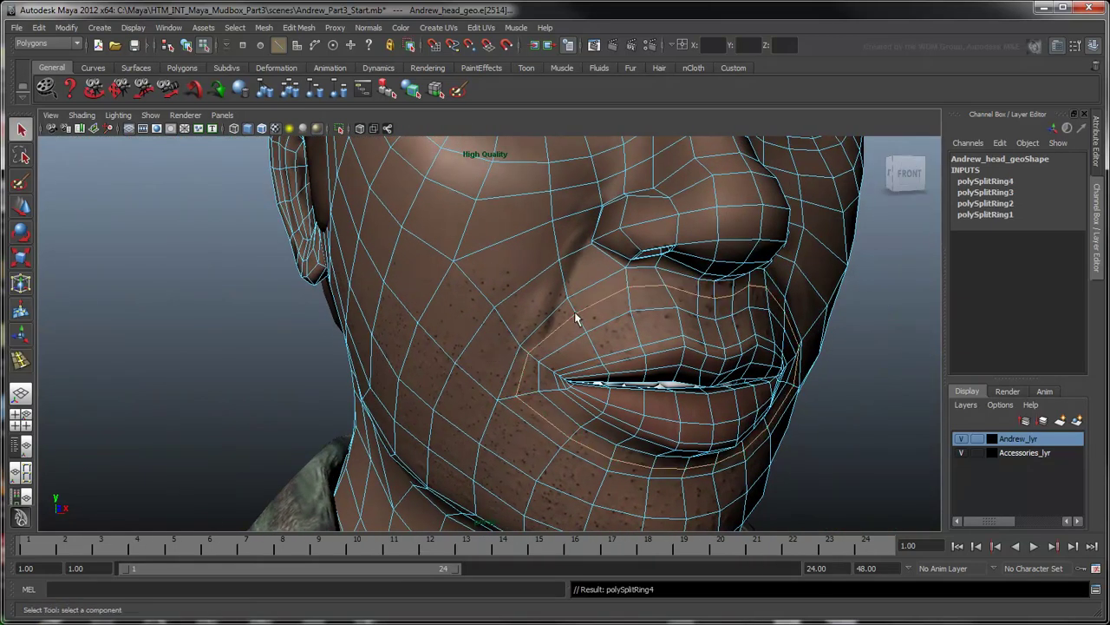
Return to object mode, select the whole head mesh and delete its construction history
scroll(578, 317, down, 6)
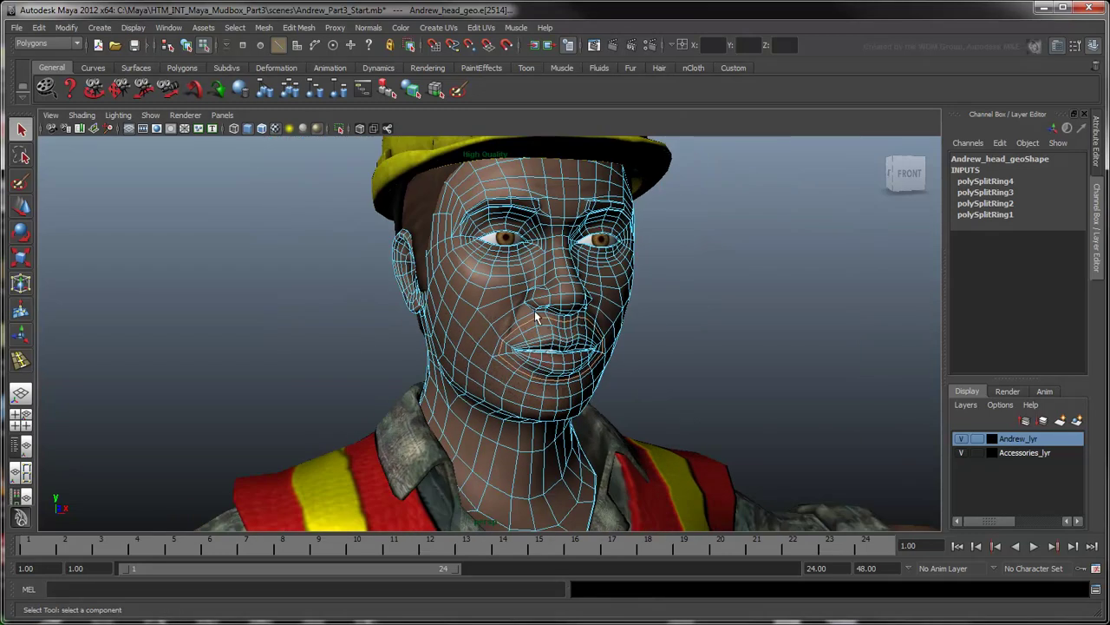
right_click(523, 310)
right_drag(523, 315, 579, 293)
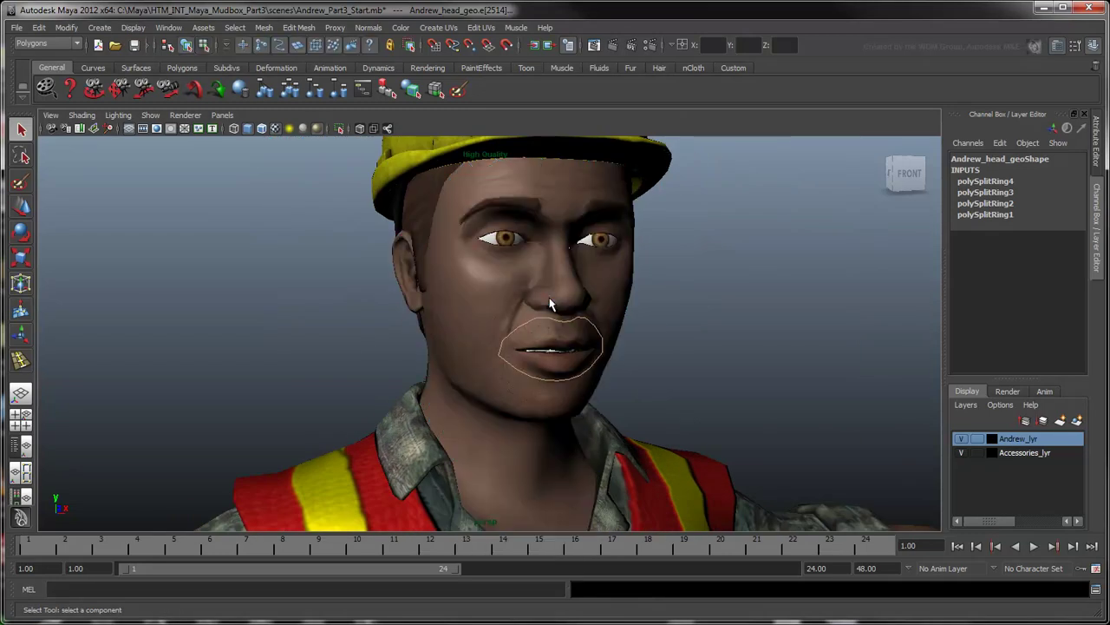
click(492, 293)
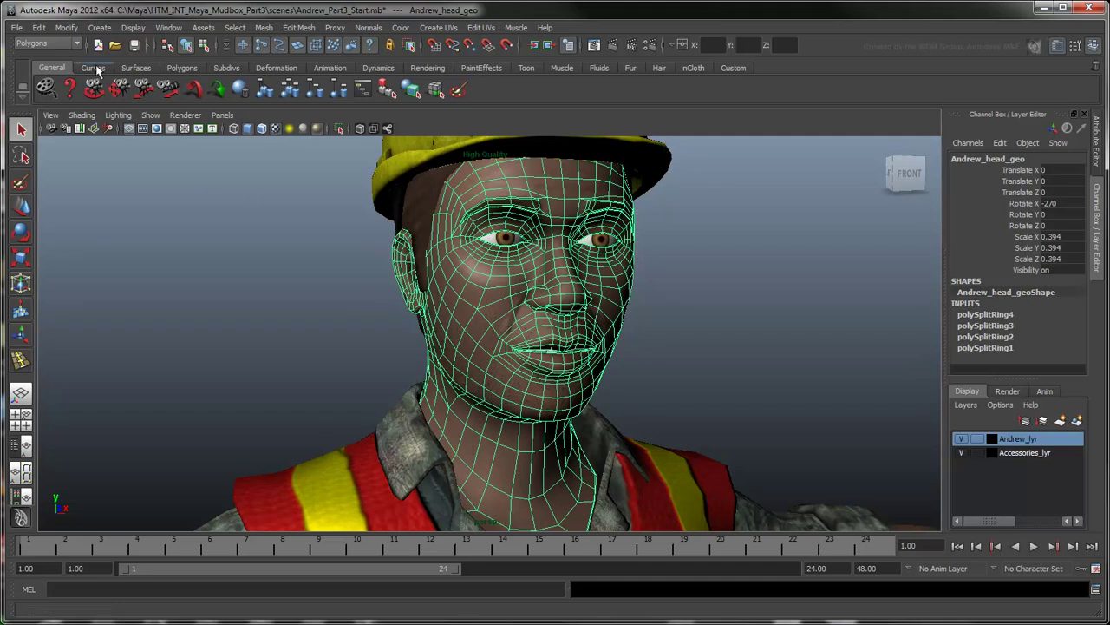
click(39, 27)
mouse_move(104, 171)
click(230, 177)
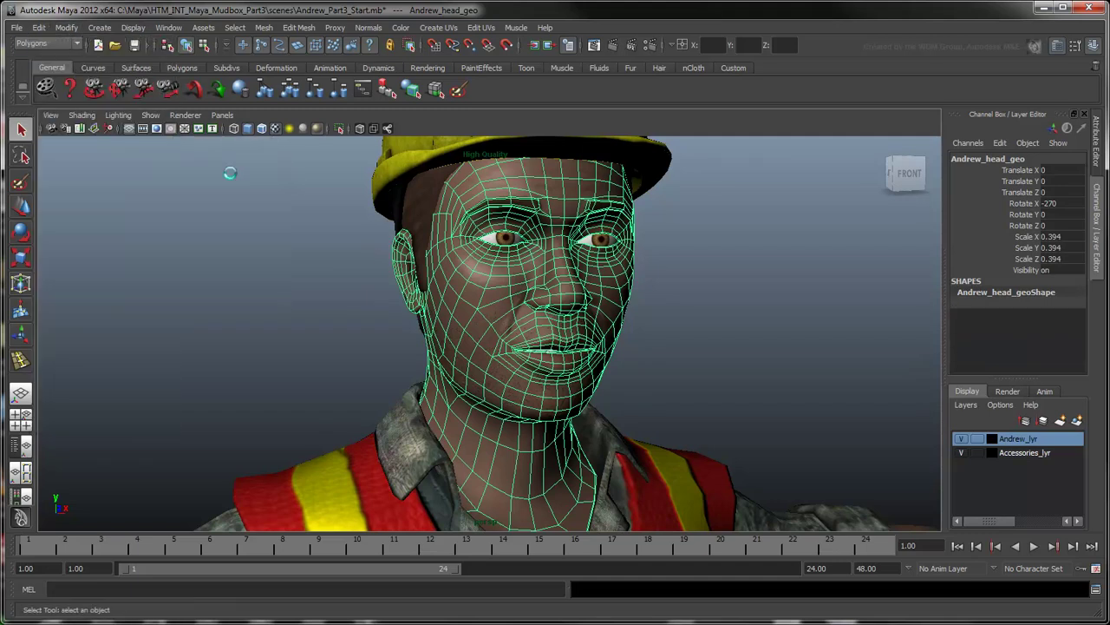
Send the edited head to Mudbox as an update of the current scene
click(18, 28)
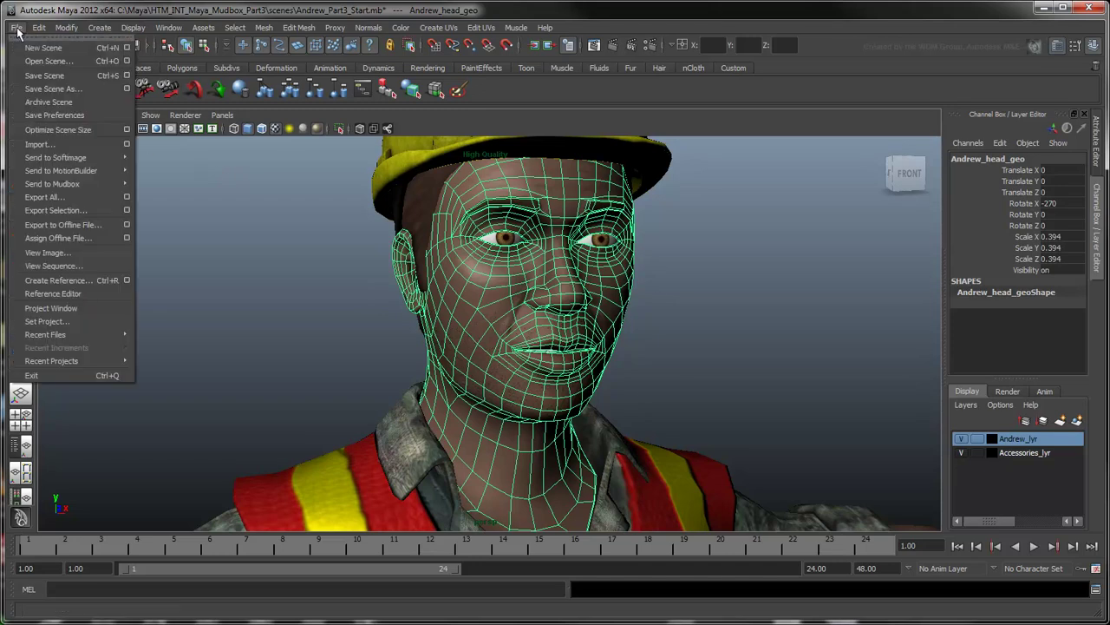
mouse_move(79, 184)
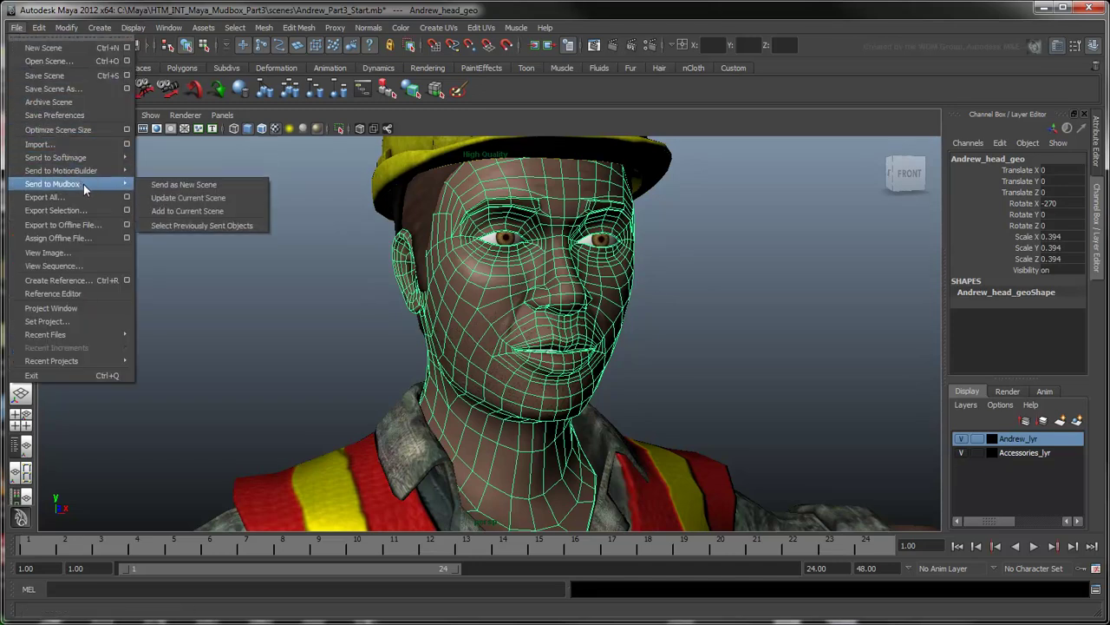
click(250, 207)
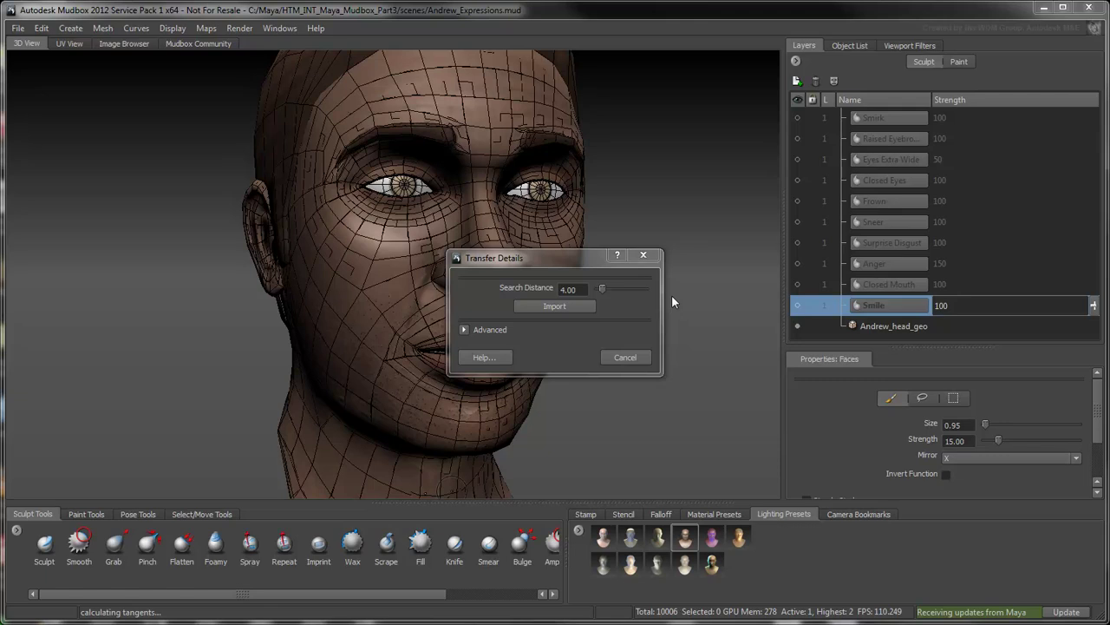
Transfer the sculpt details onto the updated head with a search distance of 0.10, reviewing the advanced transfer options before importing
double_click(569, 289)
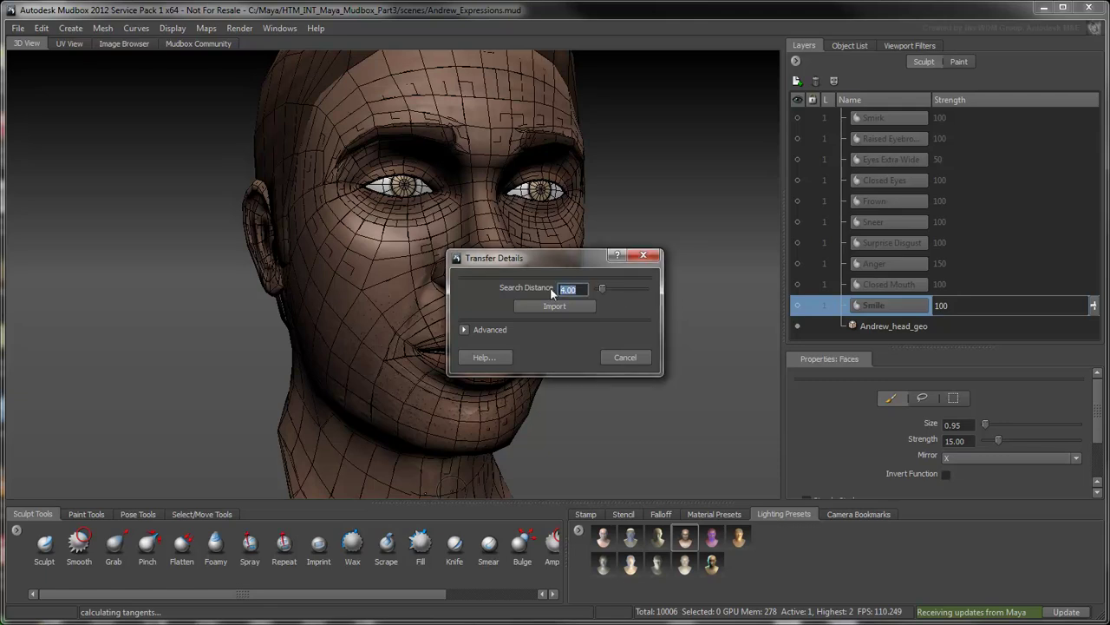
text(0.10)
key(Return)
click(465, 330)
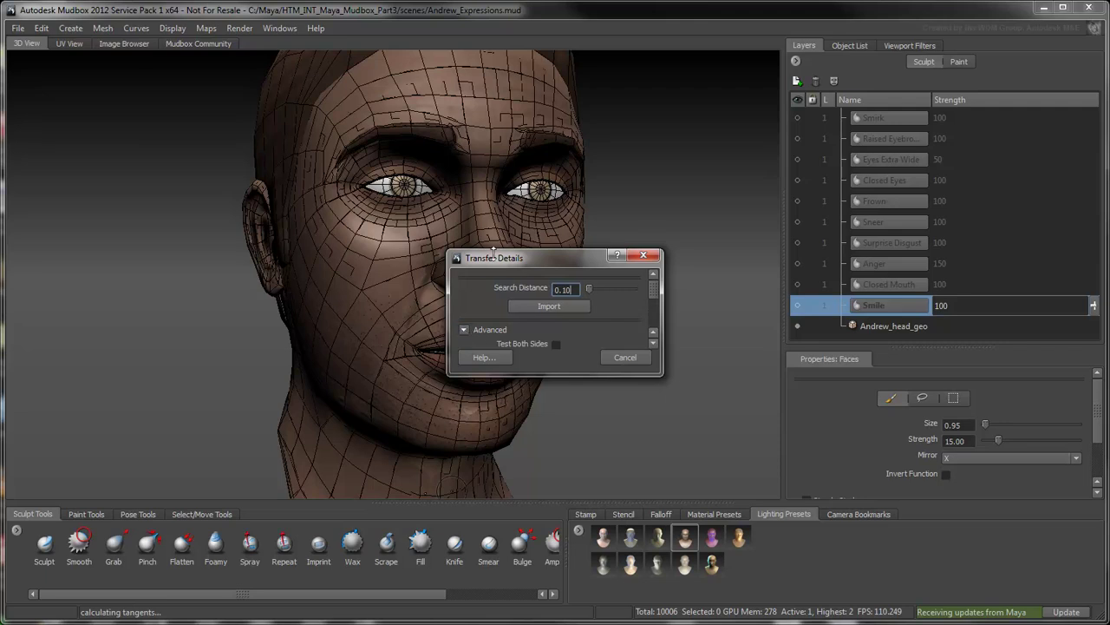
drag(495, 251, 499, 113)
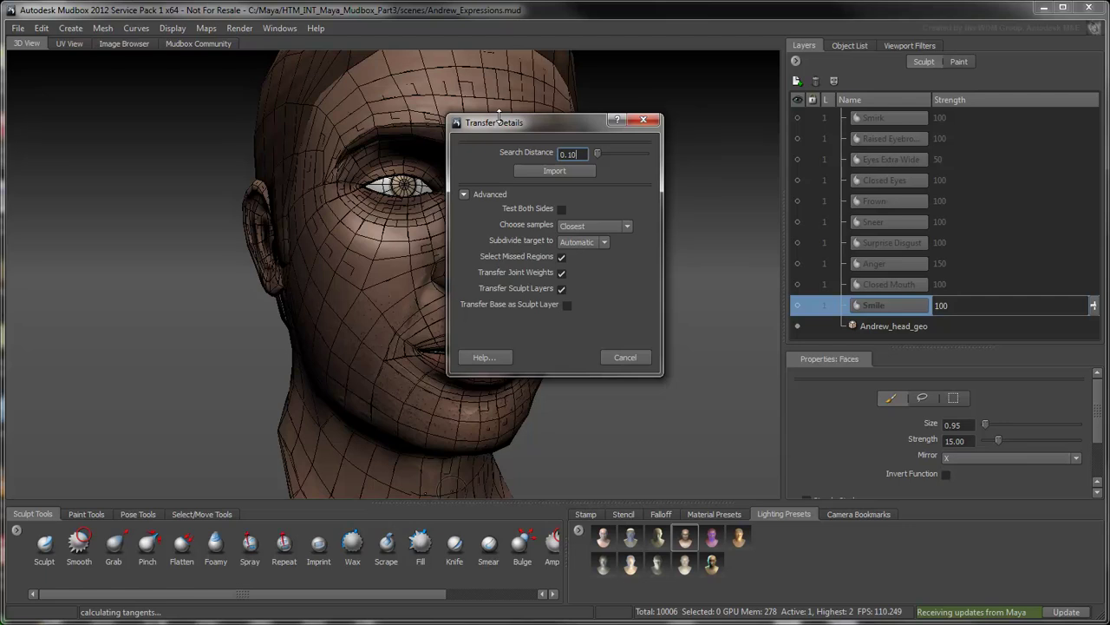
click(529, 170)
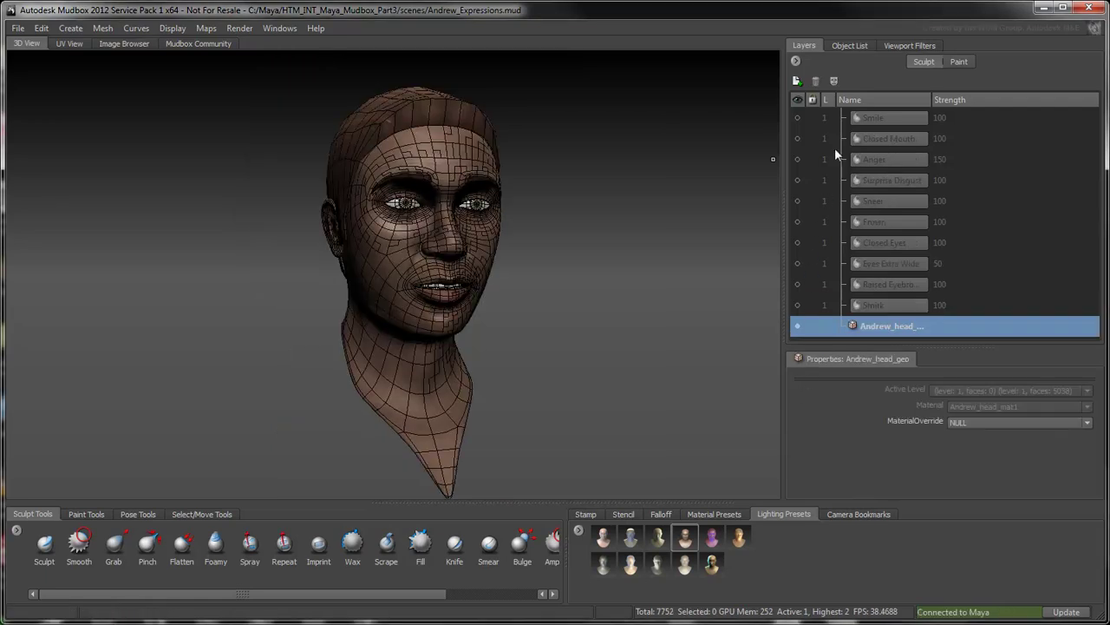
Select the Andrew_head_geo mesh and turn on its Smile sculpt layer
click(849, 46)
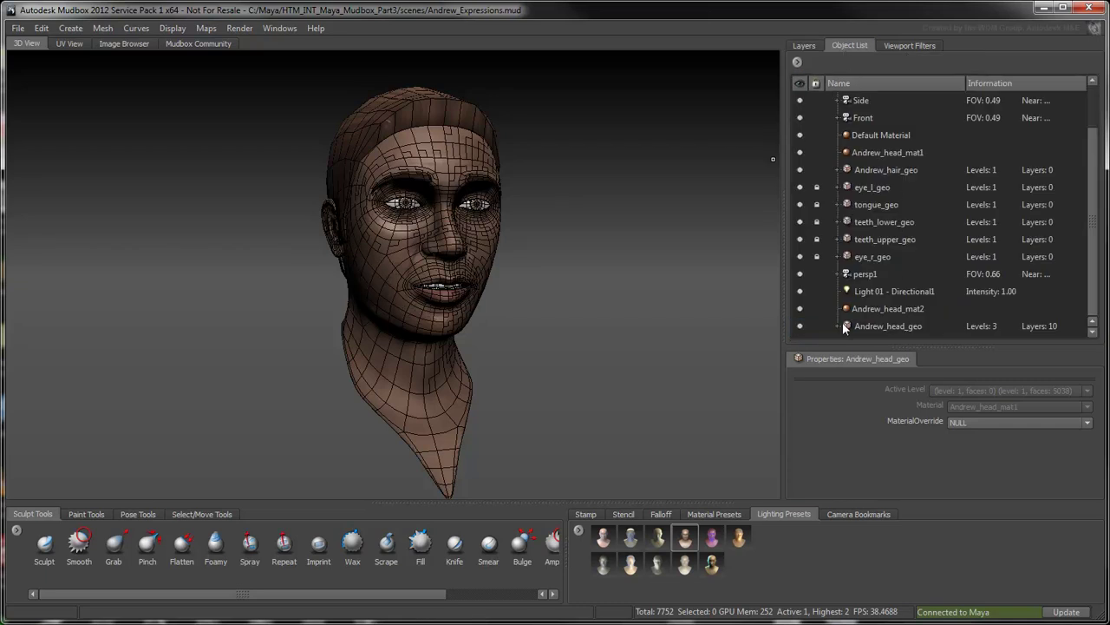
click(870, 330)
click(811, 47)
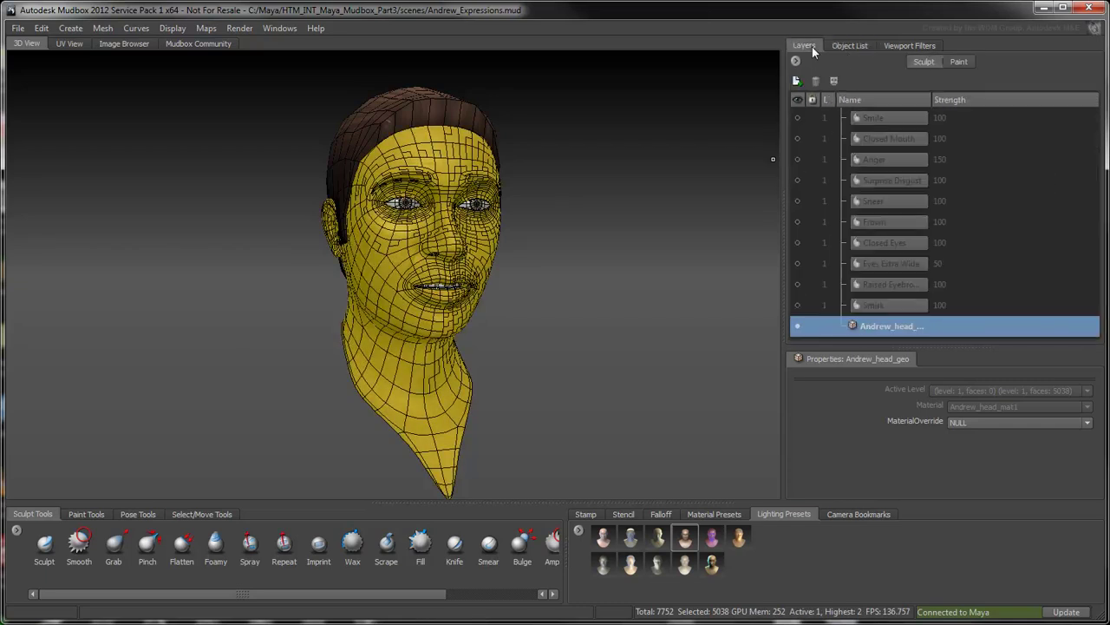
click(798, 117)
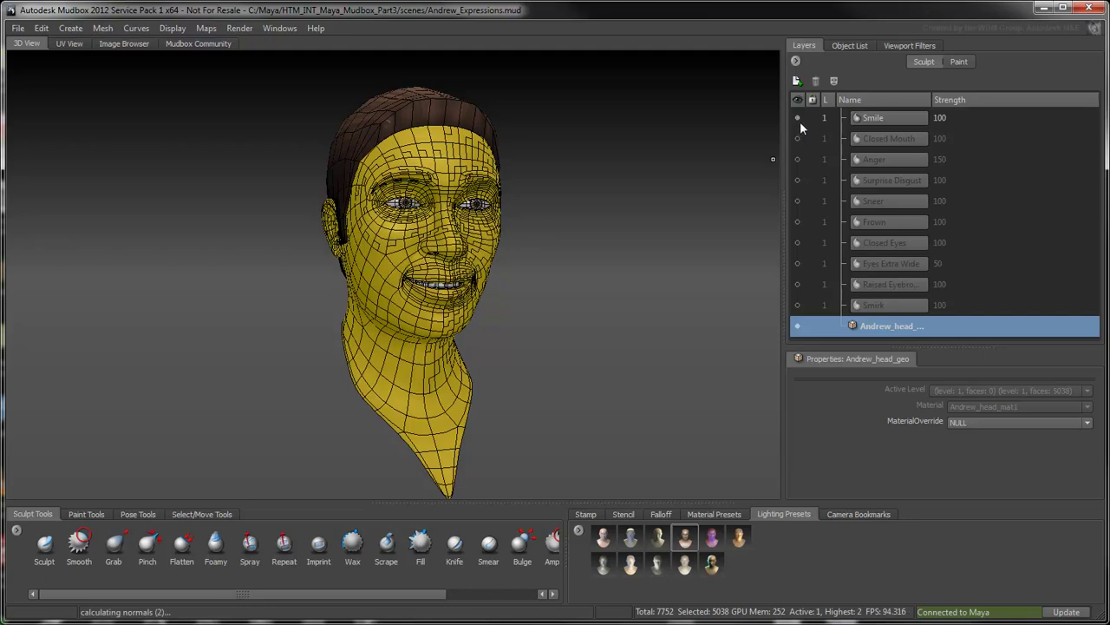
Send the smiling head to Maya by adding it to the current scene, choosing base meshes instead of the current level
click(19, 28)
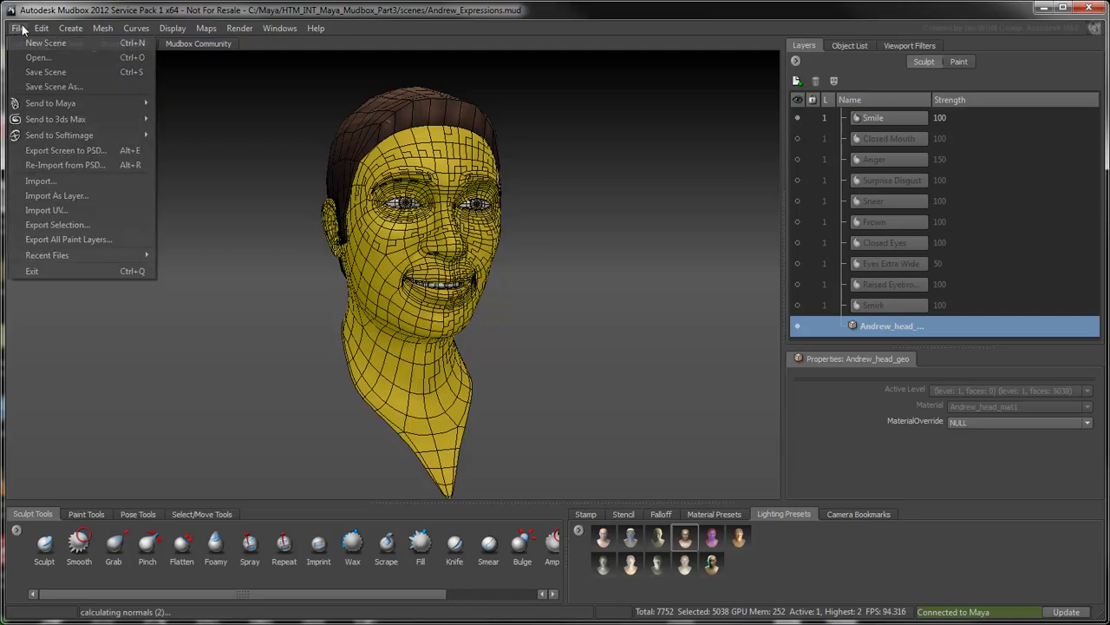
mouse_move(66, 108)
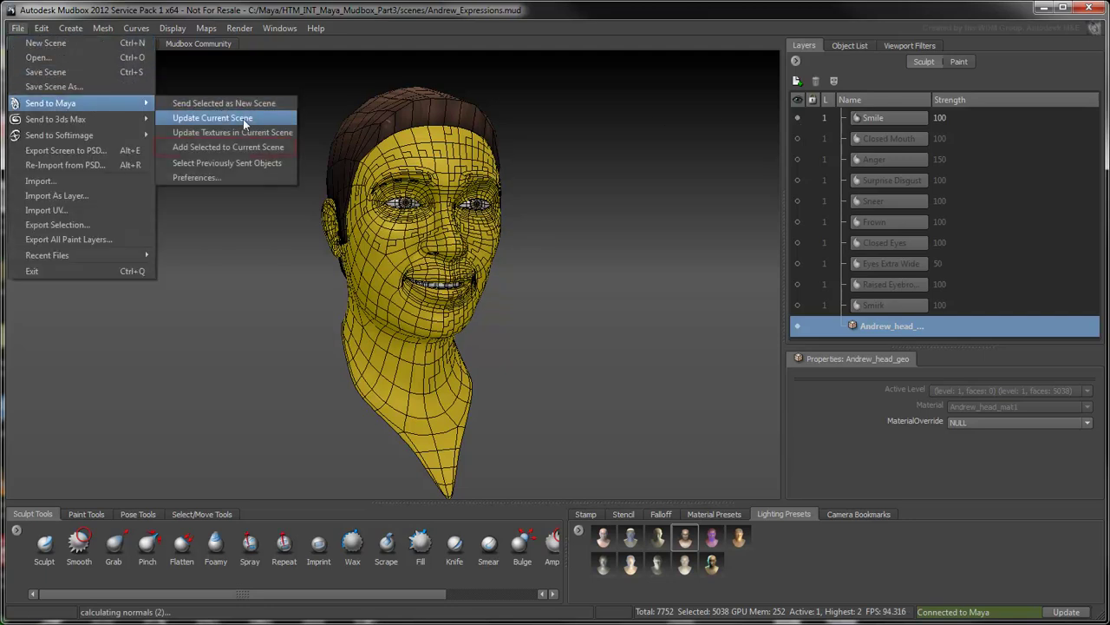
click(285, 147)
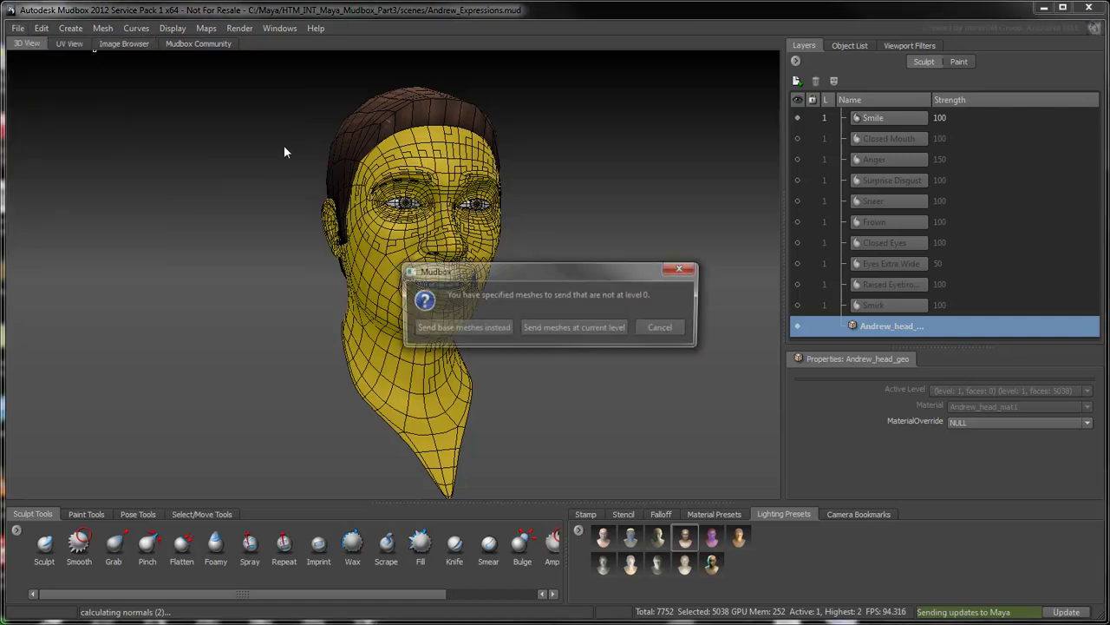
click(504, 329)
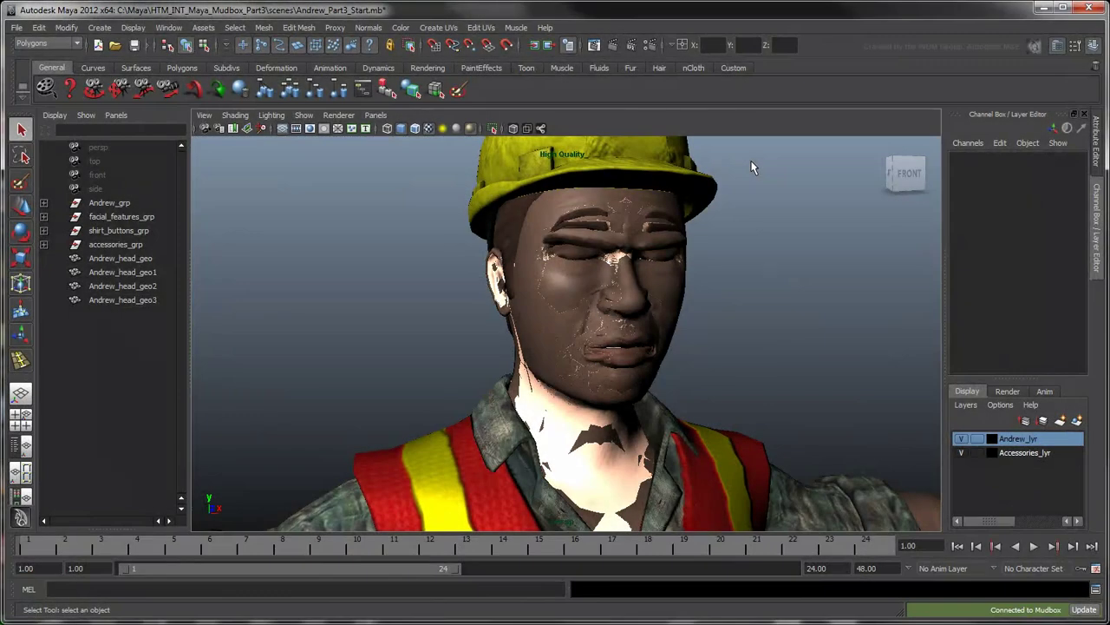
In Maya, select all four imported heads, Andrew_head_geo to Andrew_head_geo3, and move them along X away from the character
alt+right_drag(753, 168, 676, 198)
alt+middle_drag(679, 220, 526, 200)
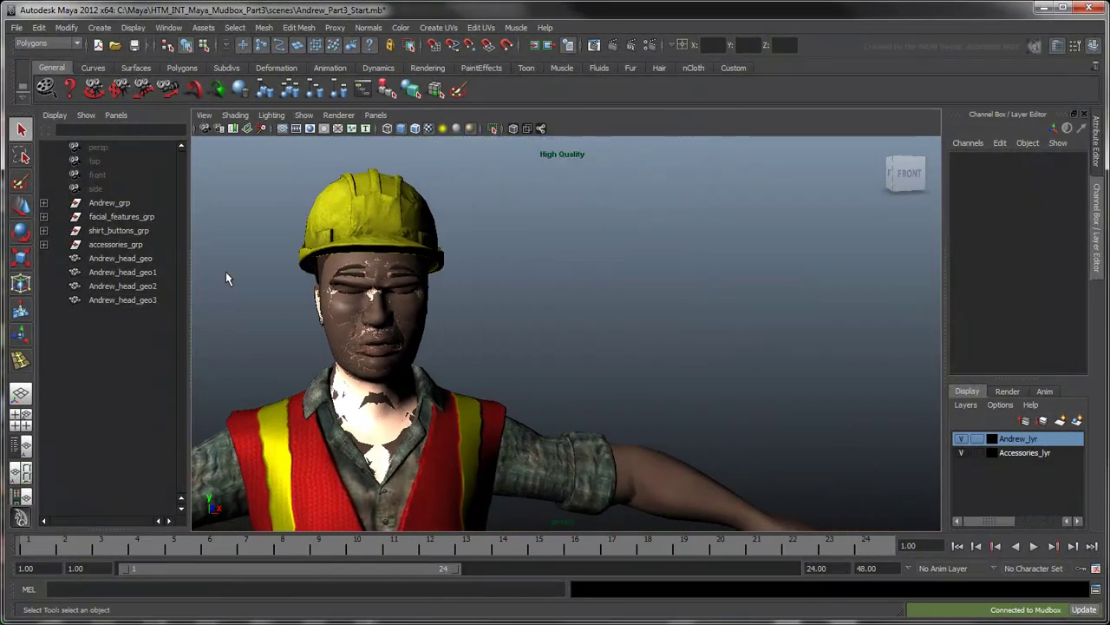
click(144, 260)
shift+click(143, 272)
shift+click(146, 299)
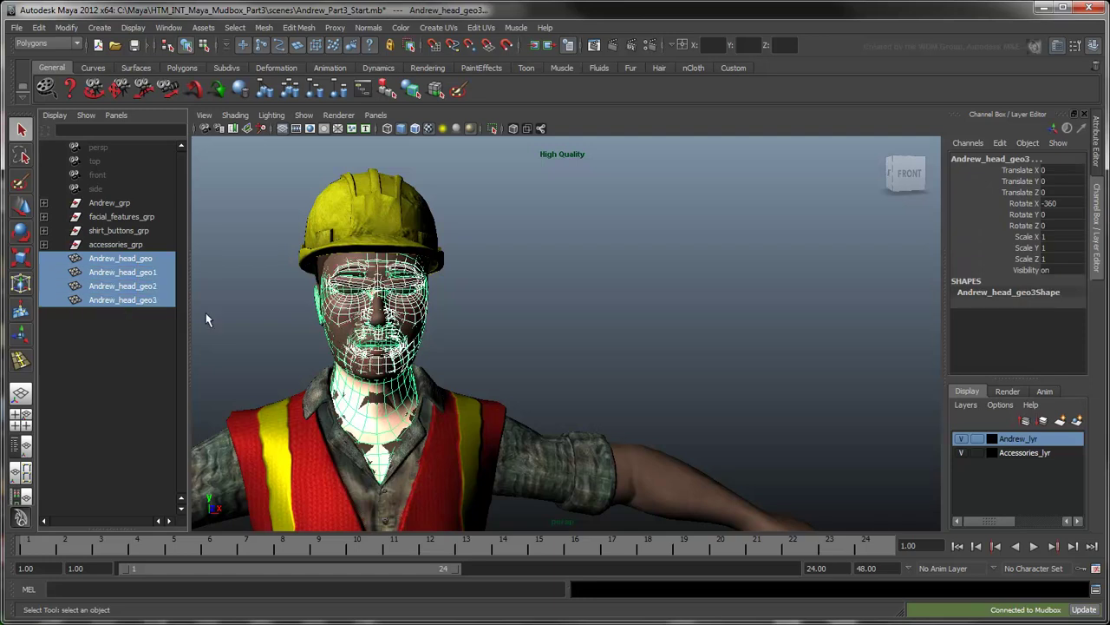
key(w)
drag(450, 311, 610, 306)
Spread the imported heads along X into a row by deselecting them one at a time, placing Andrew_head_geo3 at about 119
ctrl+click(162, 260)
drag(514, 304, 795, 311)
ctrl+click(161, 272)
ctrl+click(148, 286)
alt+middle_drag(795, 311, 707, 310)
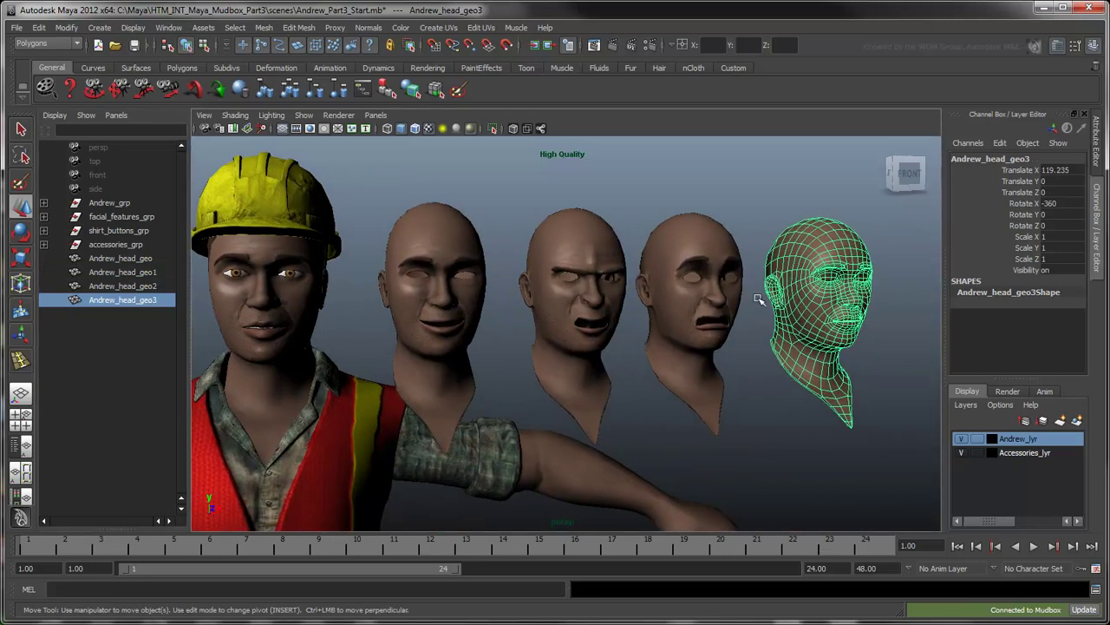
Create a local-origin blend shape named Andrew_facialExpression, using the four expression heads as targets and the character's own head, selected last, as base
scroll(708, 310, down, 3)
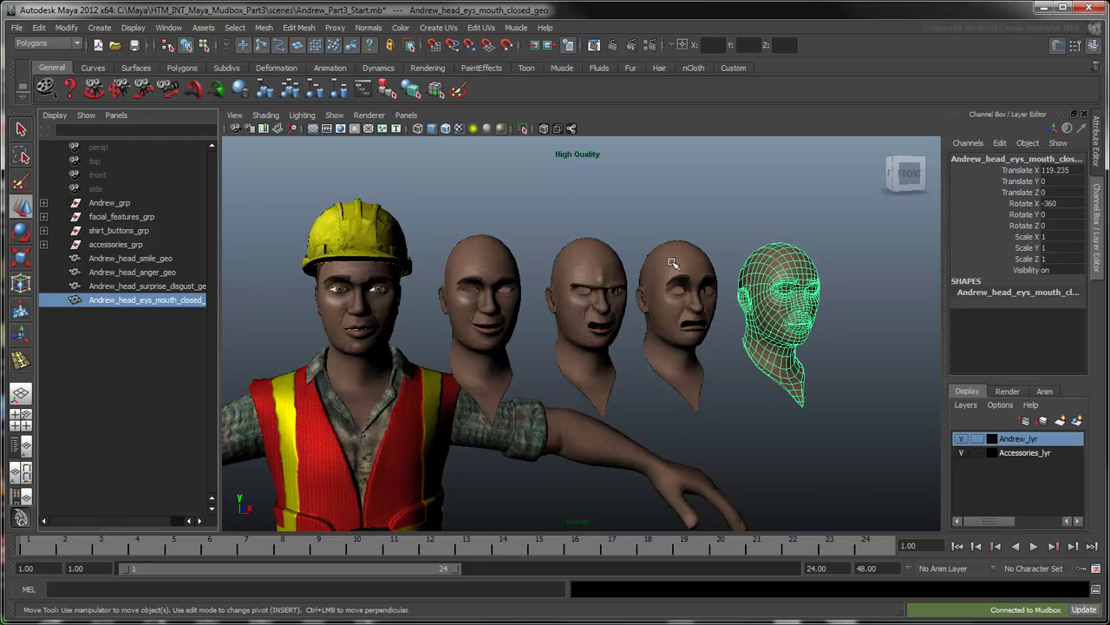
shift+click(672, 262)
shift+click(590, 265)
shift+click(490, 265)
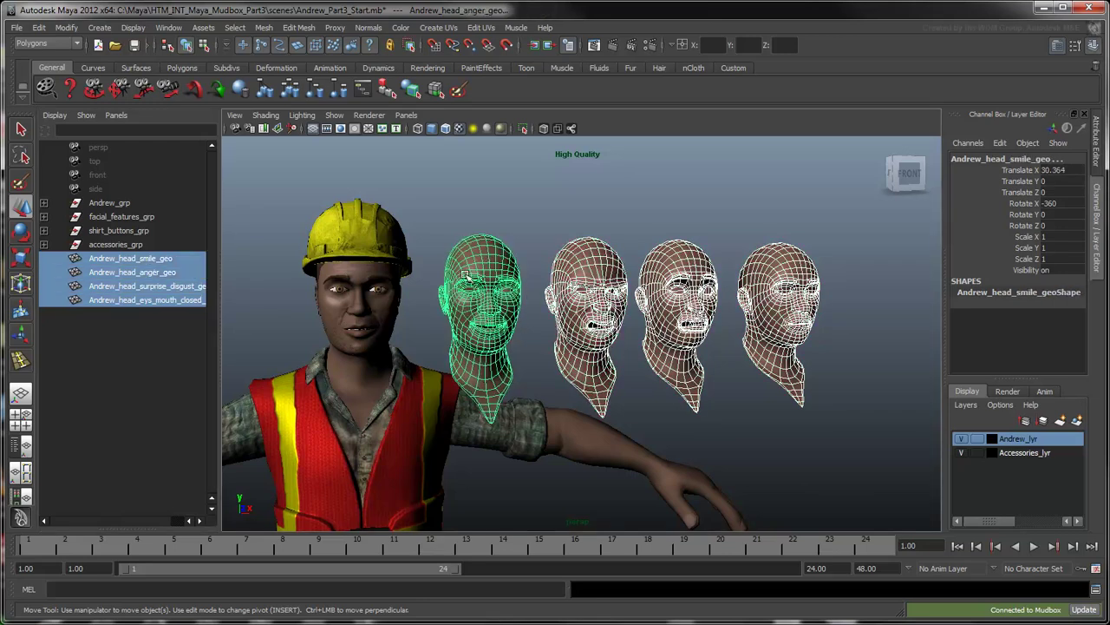
shift+click(385, 318)
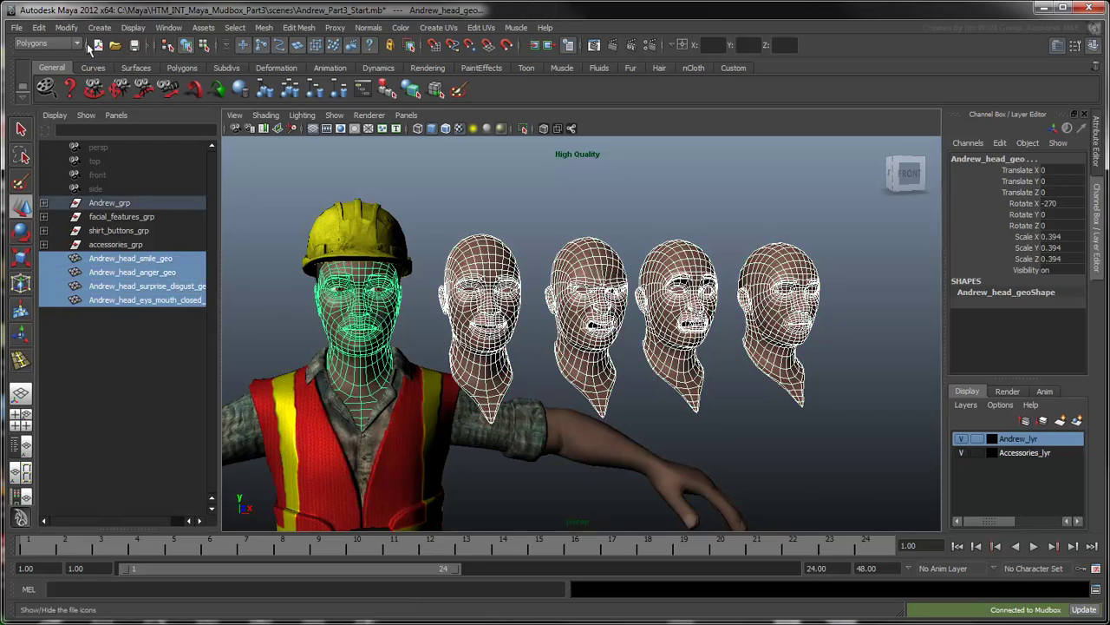
click(78, 44)
click(44, 55)
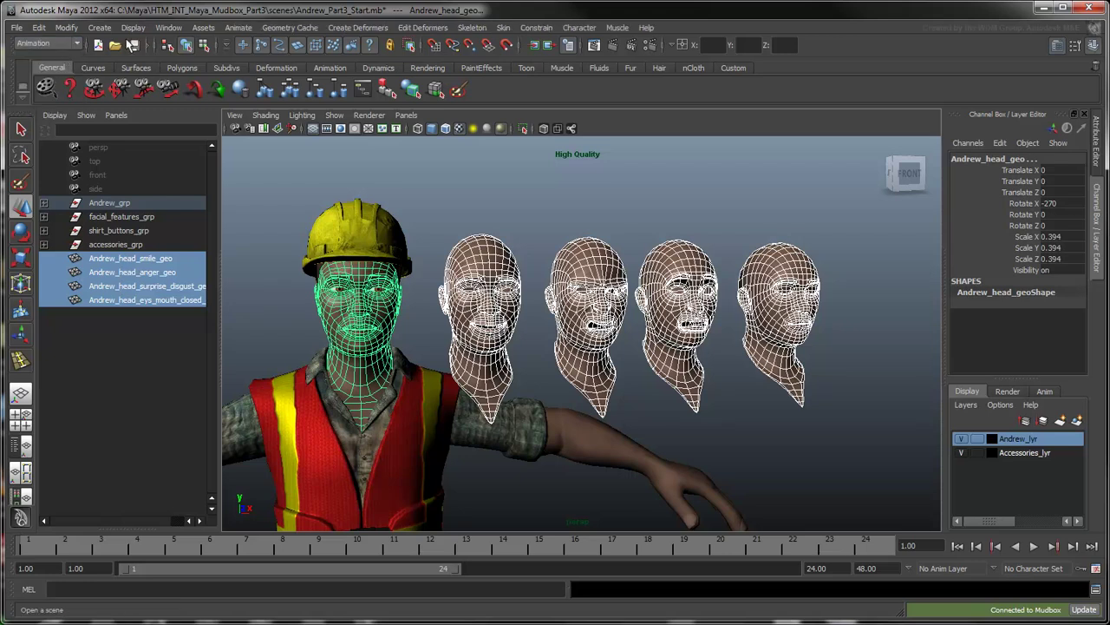
click(339, 28)
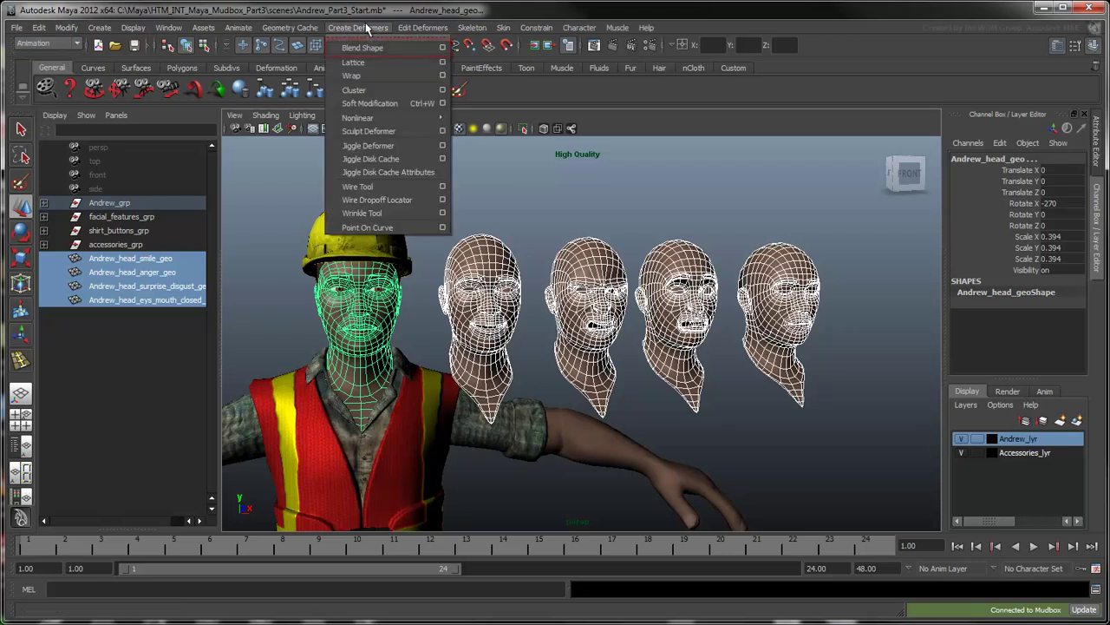
click(442, 48)
click(438, 165)
text(Andrew_facialExpression)
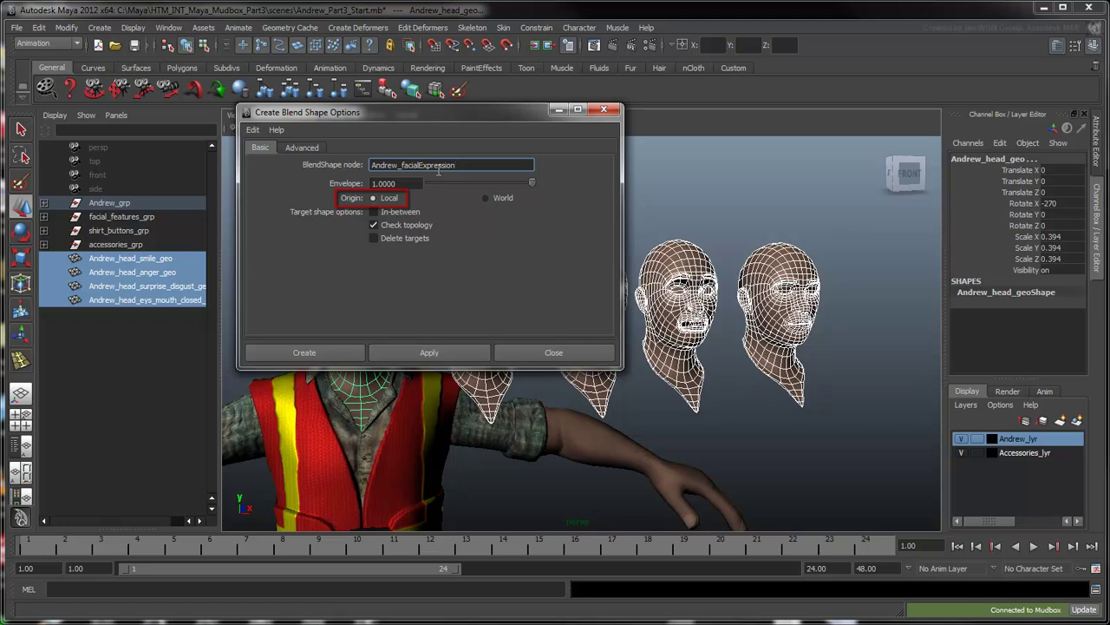
click(343, 350)
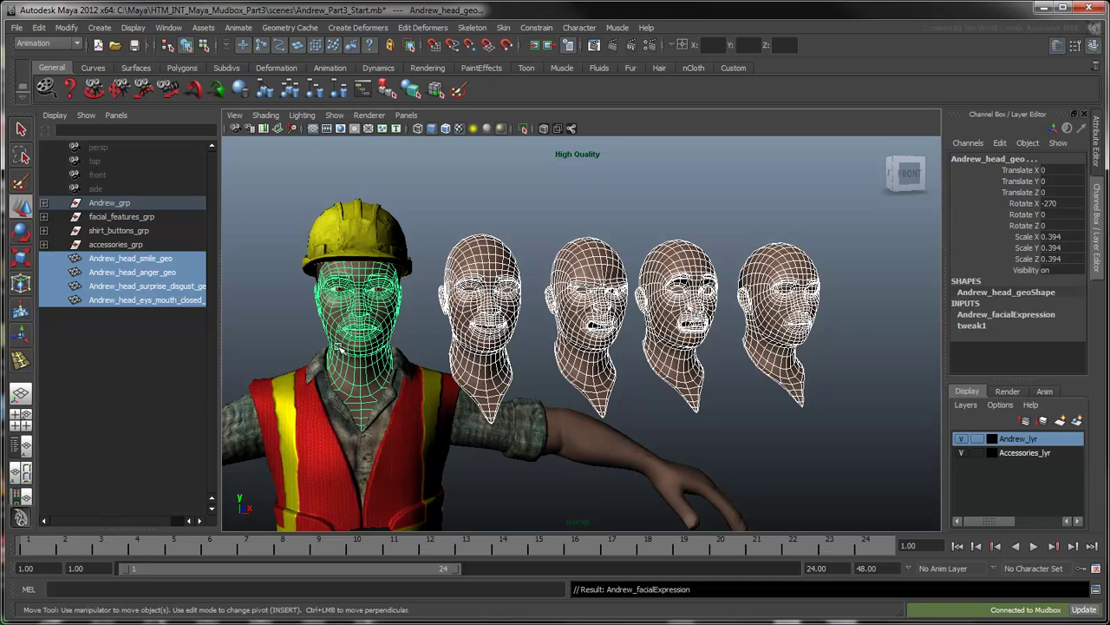
Open the Blend Shape editor with the Andrew_facialExpression sliders and deselect all the heads
click(180, 33)
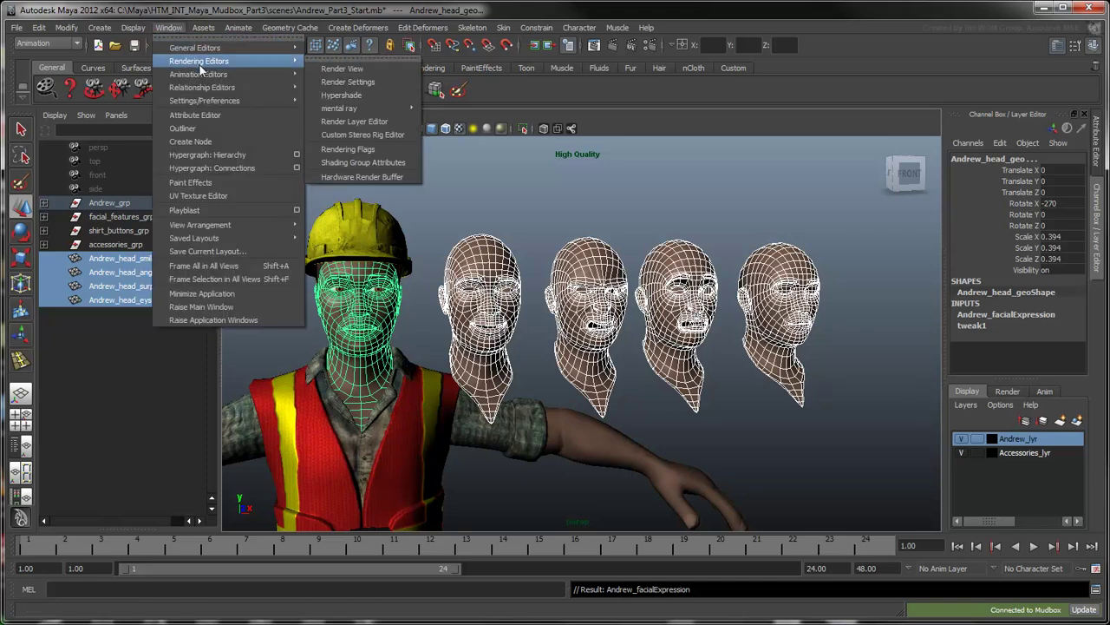
mouse_move(218, 77)
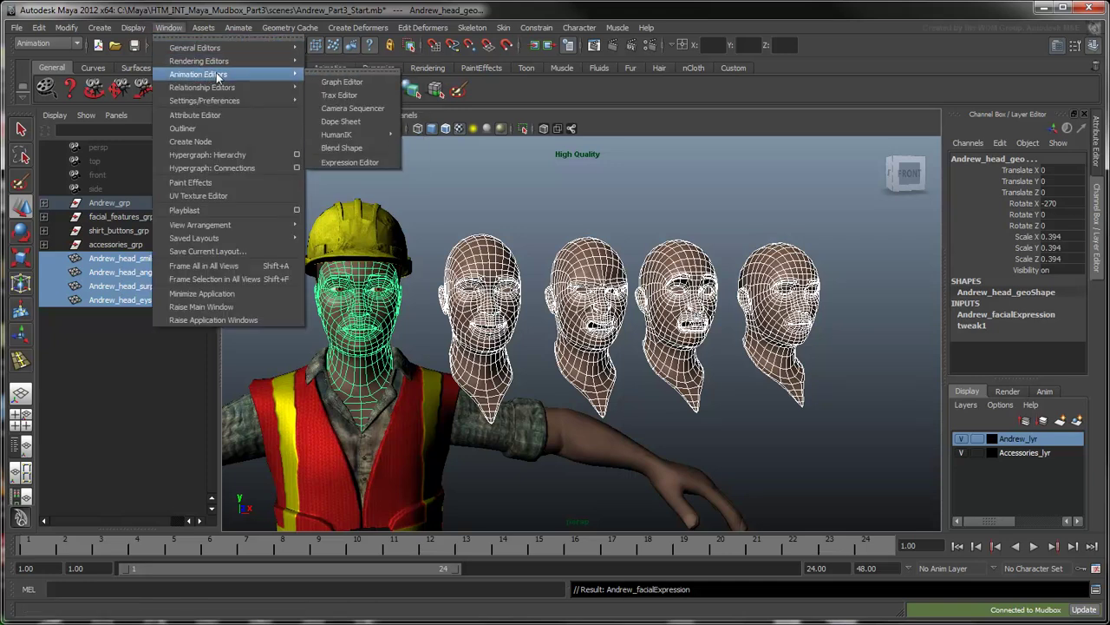
click(376, 148)
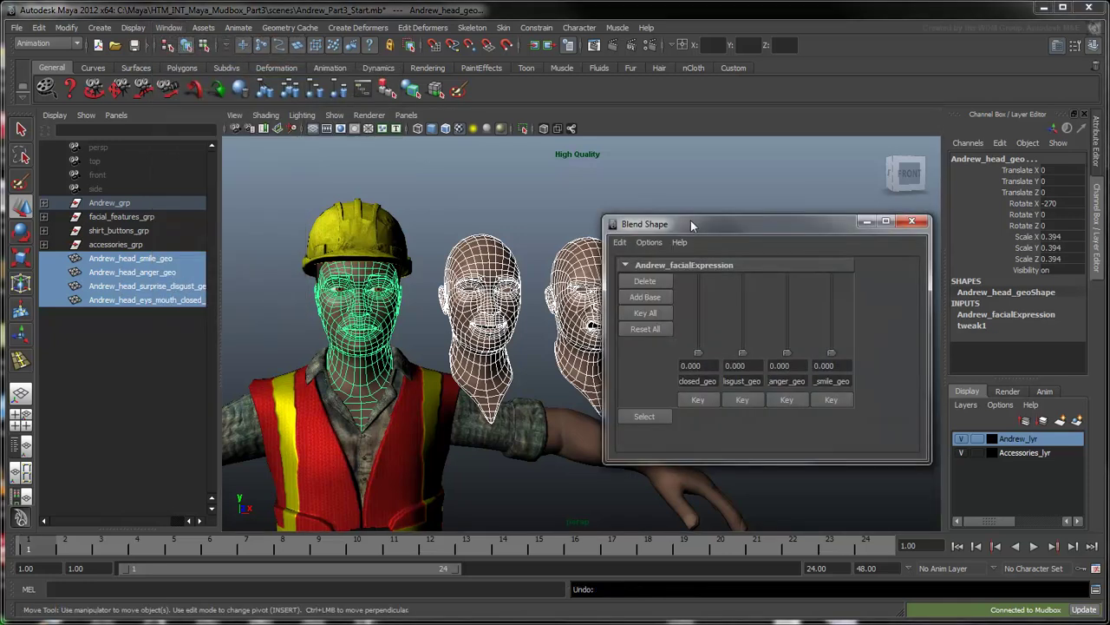
click(540, 194)
alt+middle_drag(434, 244, 543, 240)
alt+right_drag(543, 240, 709, 248)
alt+drag(564, 240, 600, 245)
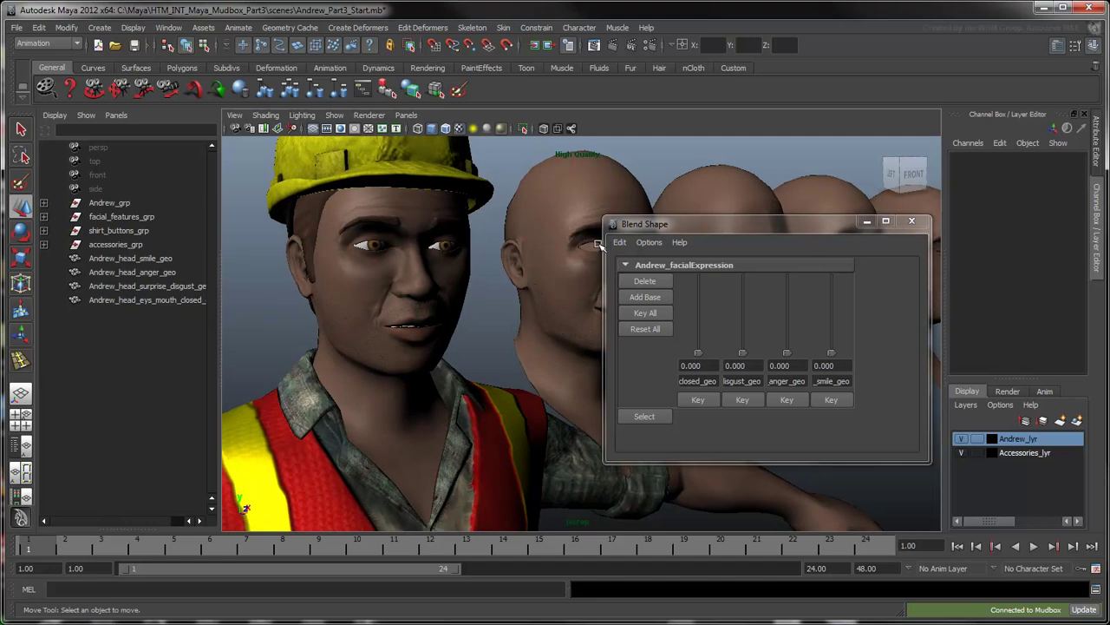
Key the surprise disgust blend shape at 0 on frame 1 and at 1 on frame 10
click(737, 401)
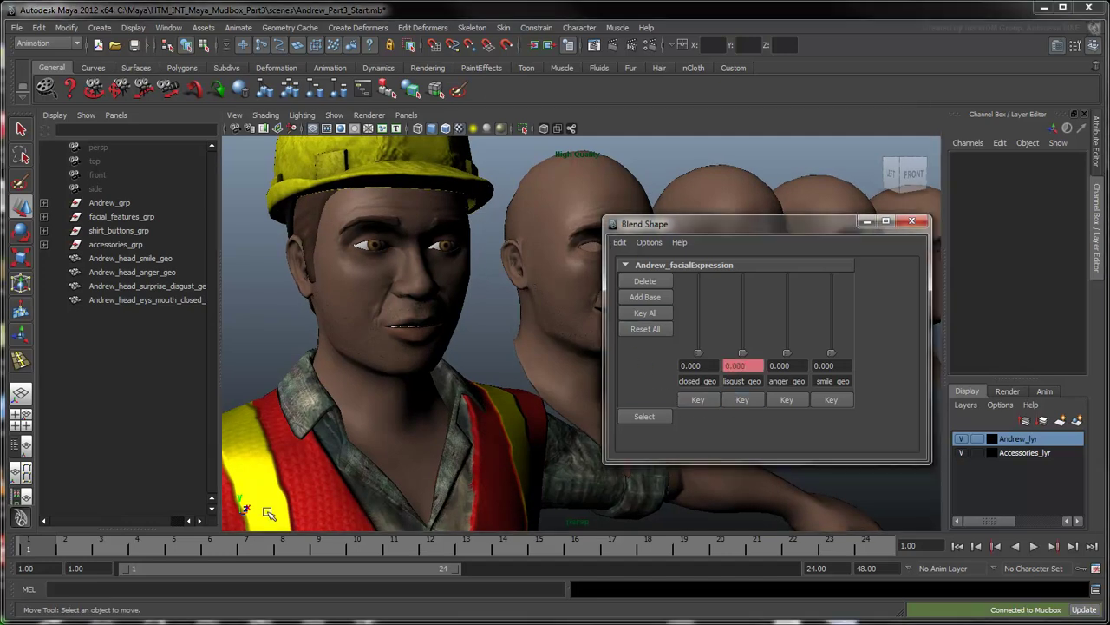
drag(47, 555, 356, 550)
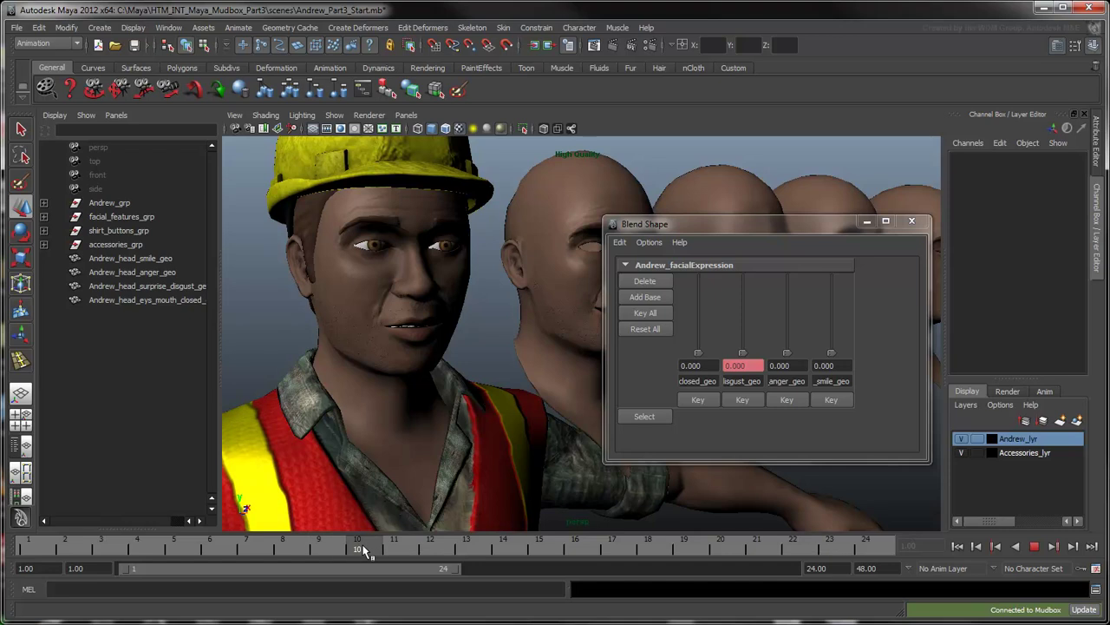
click(744, 353)
drag(744, 353, 746, 239)
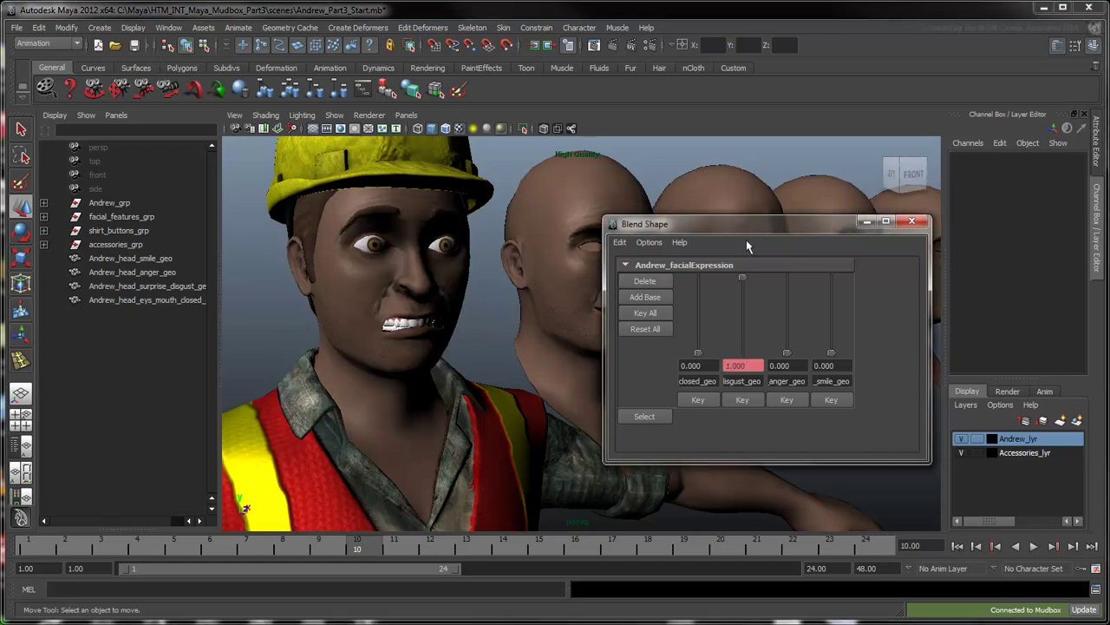
click(743, 401)
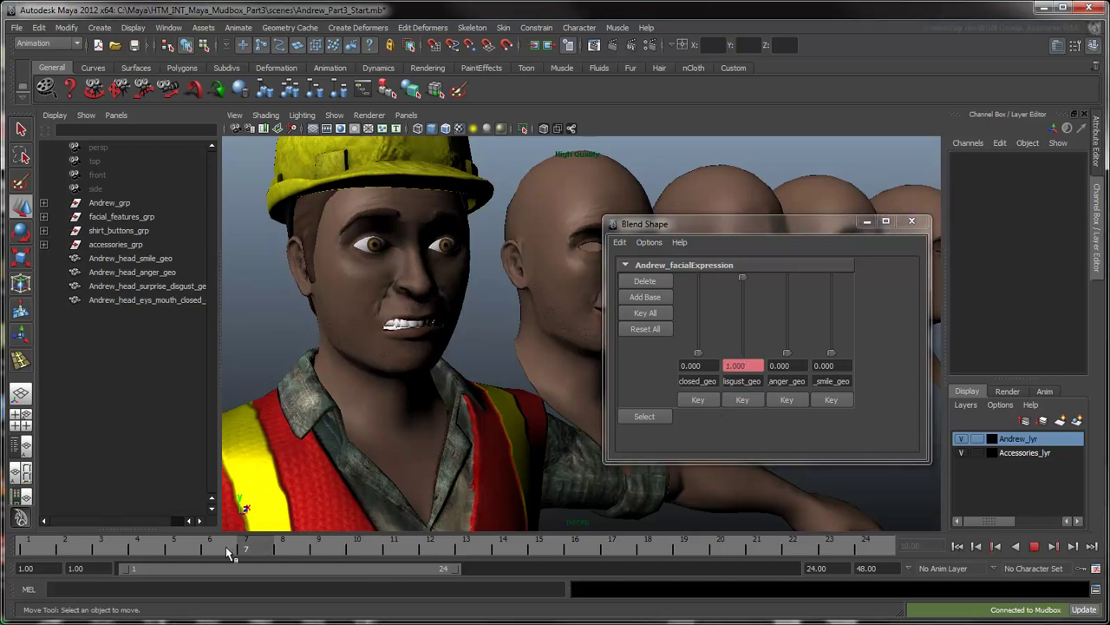